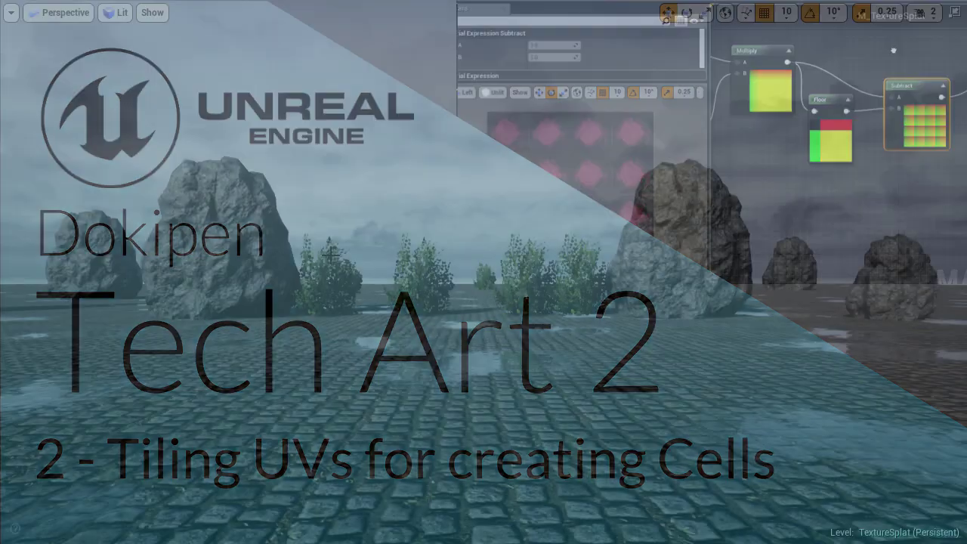
Fly the camera right and left along the rocks, dipping toward the cobbled ground
key(d)
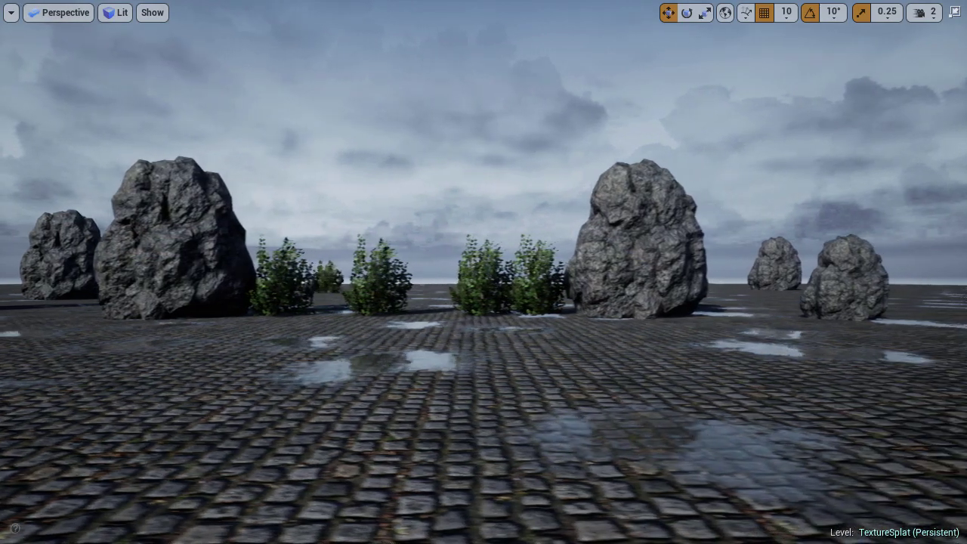
key(d)
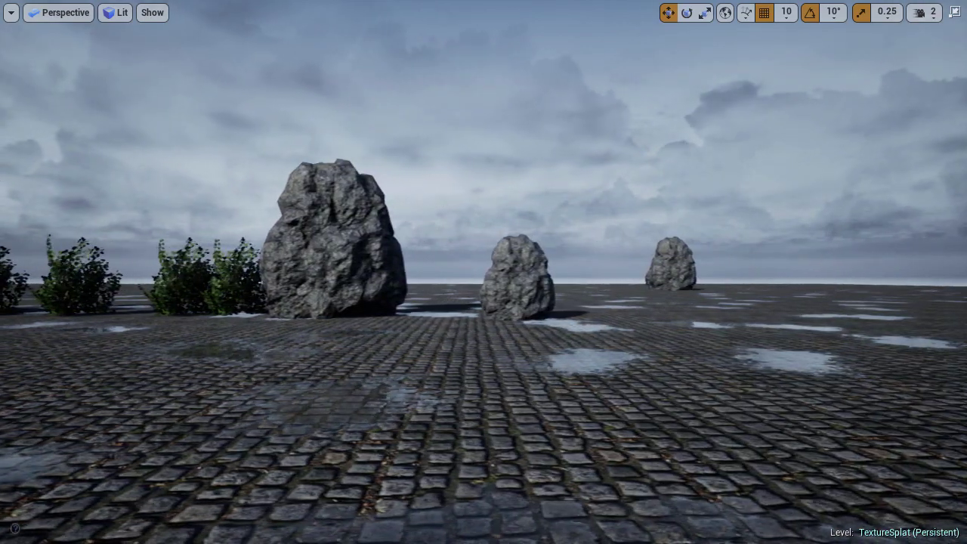
key(a)
key(a)
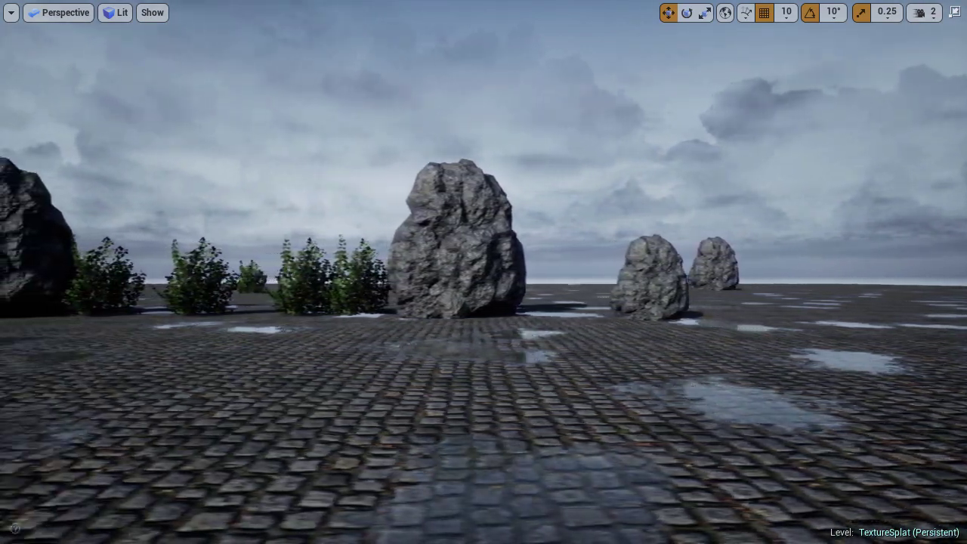
key(a)
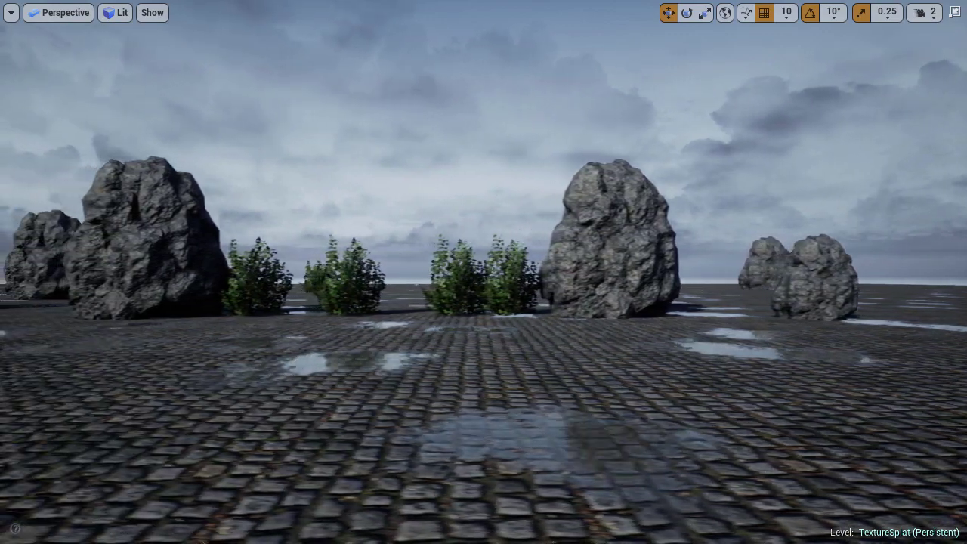
key(a)
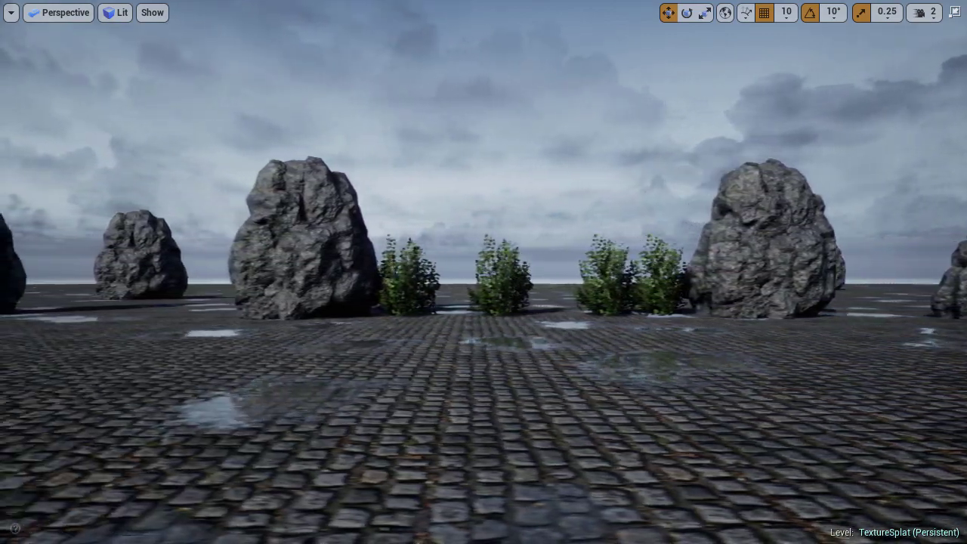
key(q)
key(q)
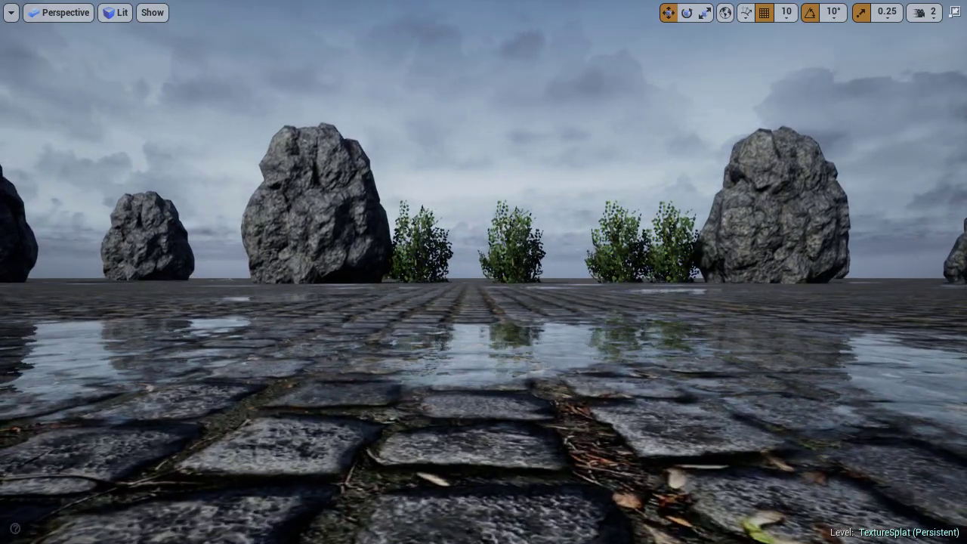
key(e)
Turn the view down the rocks and skim the cobbles, then exit fullscreen with F11
mouse_move(423, 242)
right_down()
mouse_move(310, 240)
mouse_move(439, 240)
mouse_move(412, 241)
right_up()
key(e)
key(a)
key(q)
key(F11)
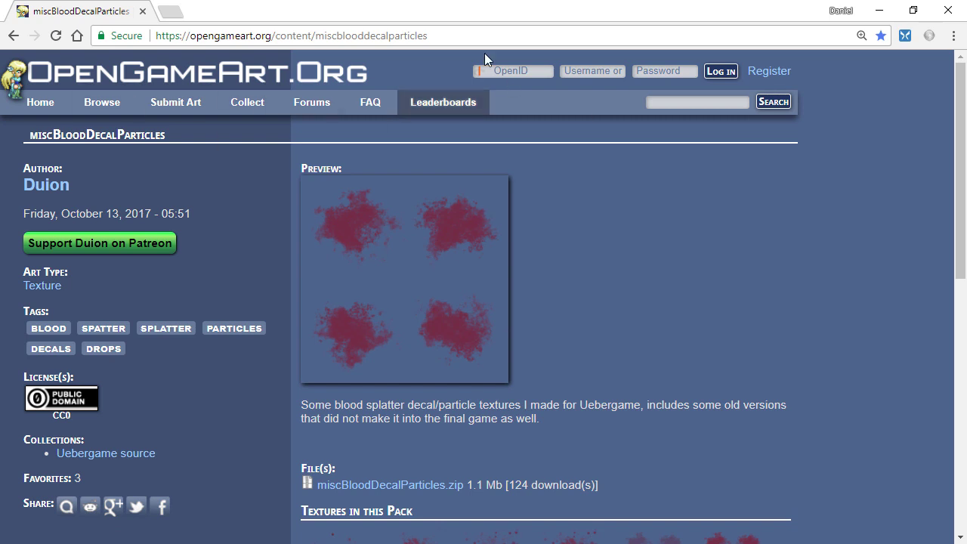
Choose Save link as for the miscBloodDecalParticles.zip link on the OpenGameArt page
click(468, 39)
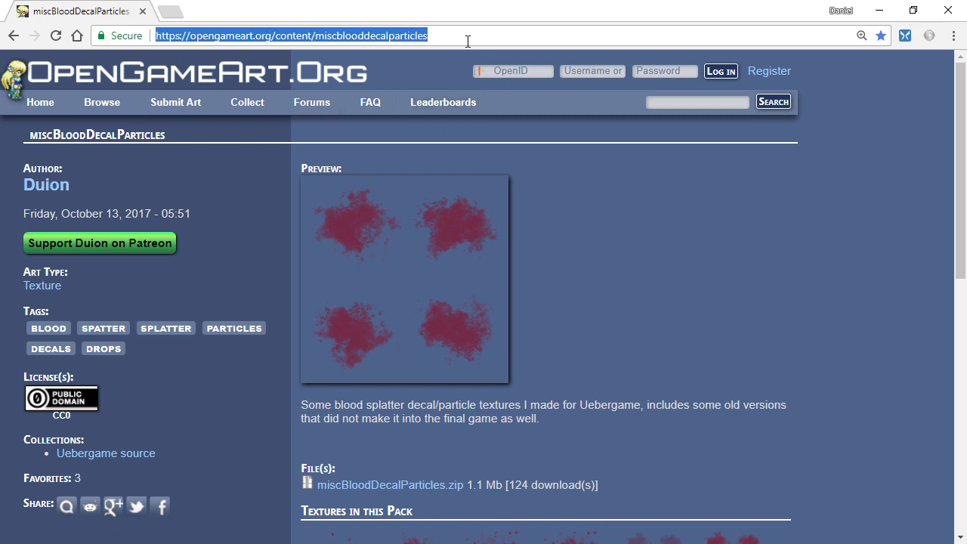
click(468, 42)
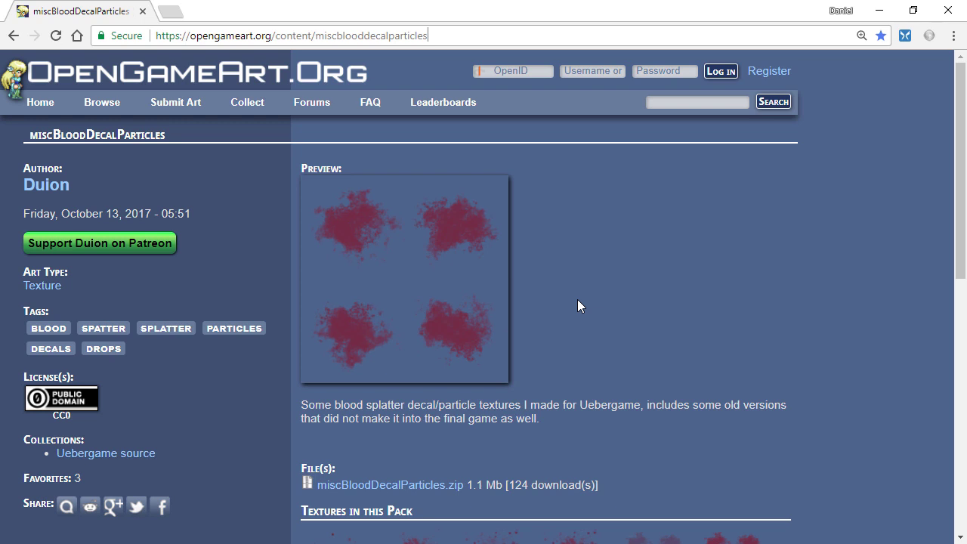
scroll(578, 306, down, 2)
right_click(429, 340)
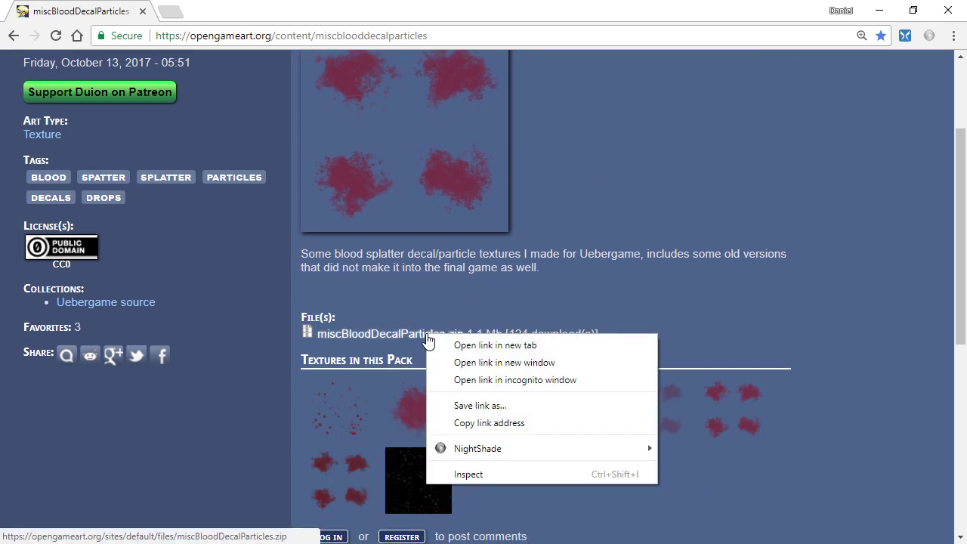
click(473, 408)
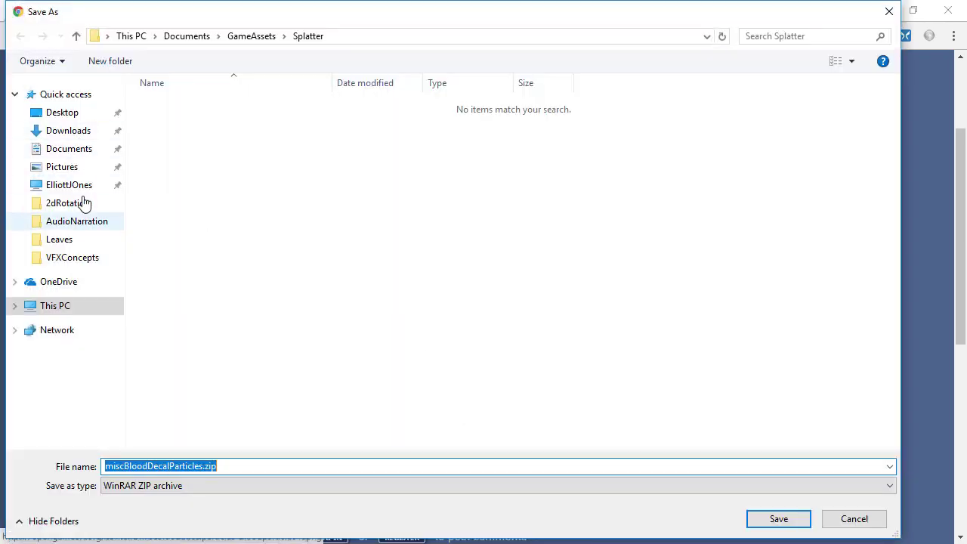
Save the zip into Documents\GameAssets\Splatter and show it in its folder
click(79, 149)
double_click(180, 255)
double_click(171, 183)
click(779, 519)
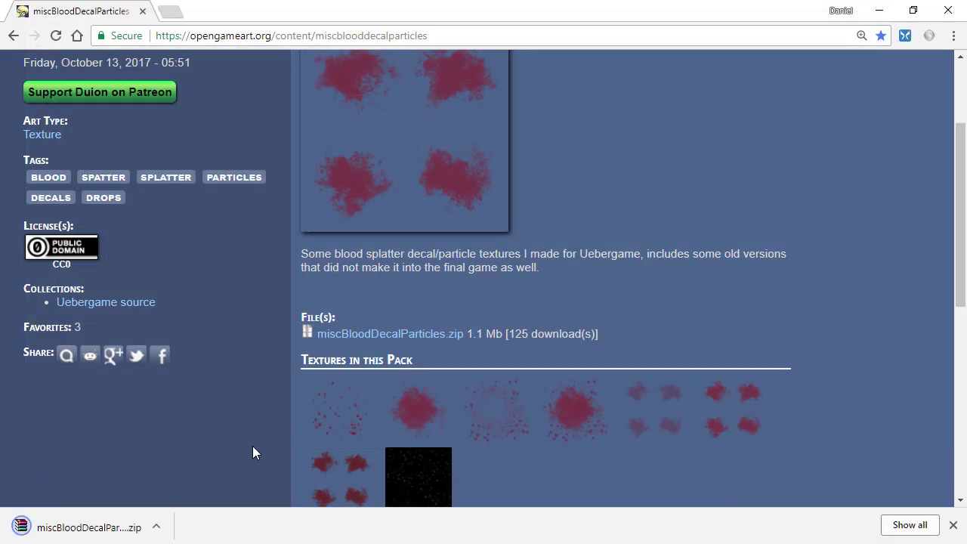
click(156, 526)
click(201, 473)
Extract the zip to miscBloodDecalParticles\ and open its nested folder
double_click(506, 94)
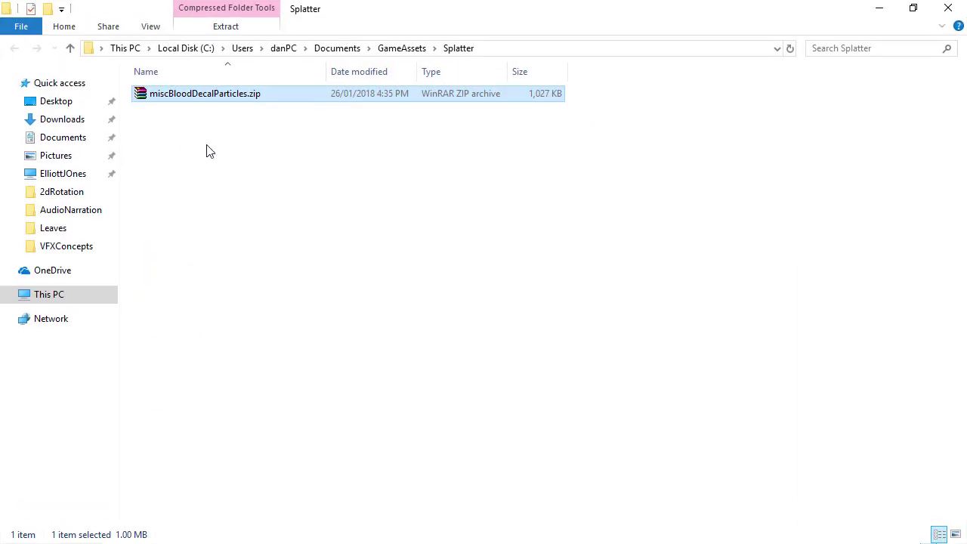
right_click(226, 94)
click(139, 195)
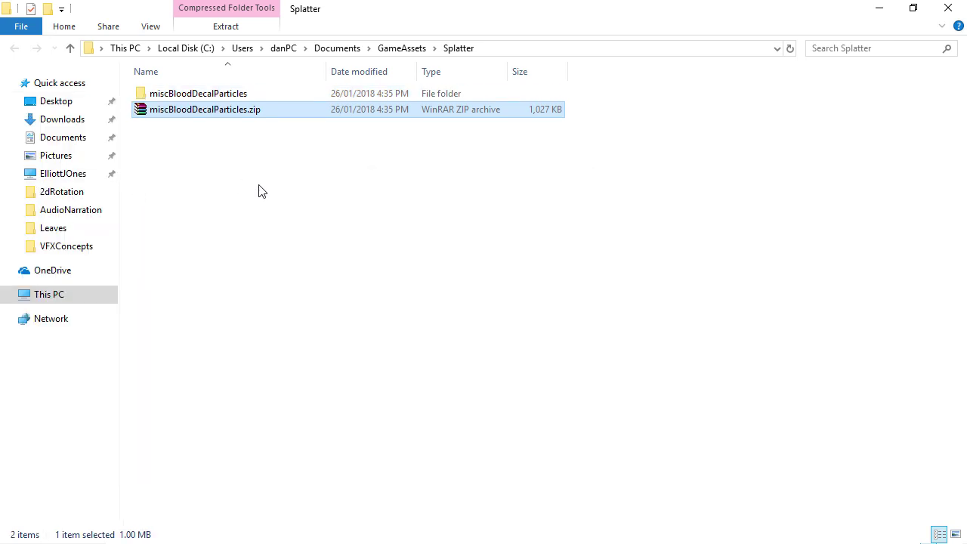
double_click(229, 97)
double_click(219, 98)
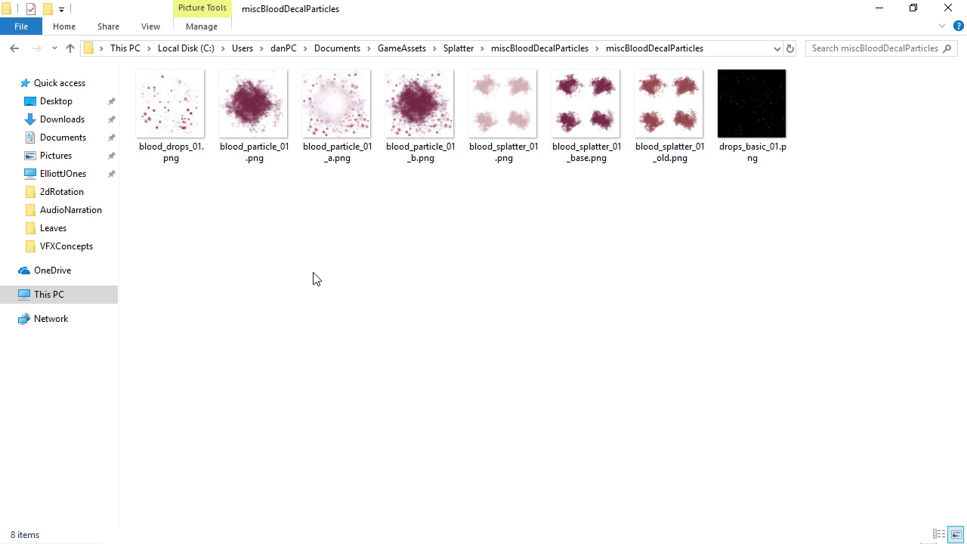
Select blood_particle_01 and blood_splatter_01_base, then minimize Explorer
click(272, 114)
ctrl+click(587, 129)
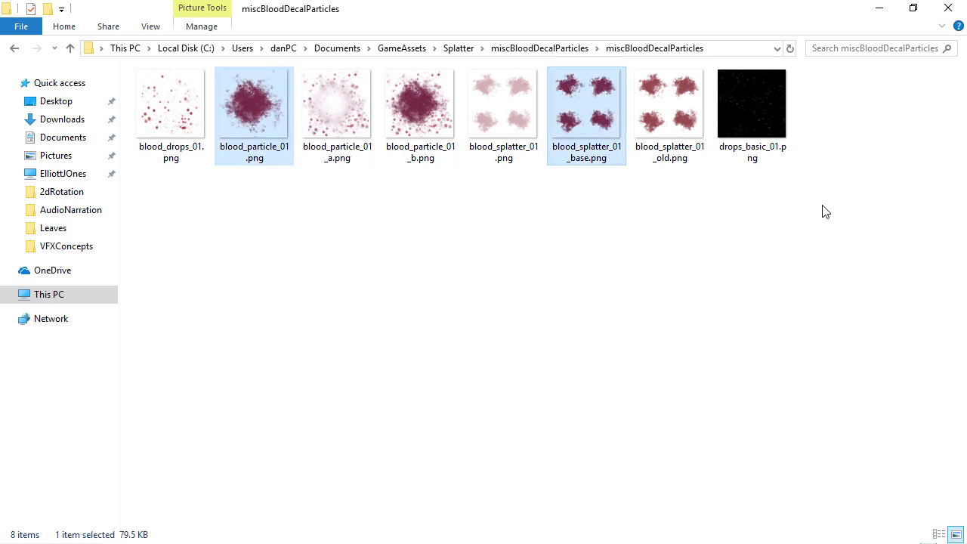
drag(649, 23, 593, 68)
double_click(594, 68)
click(878, 8)
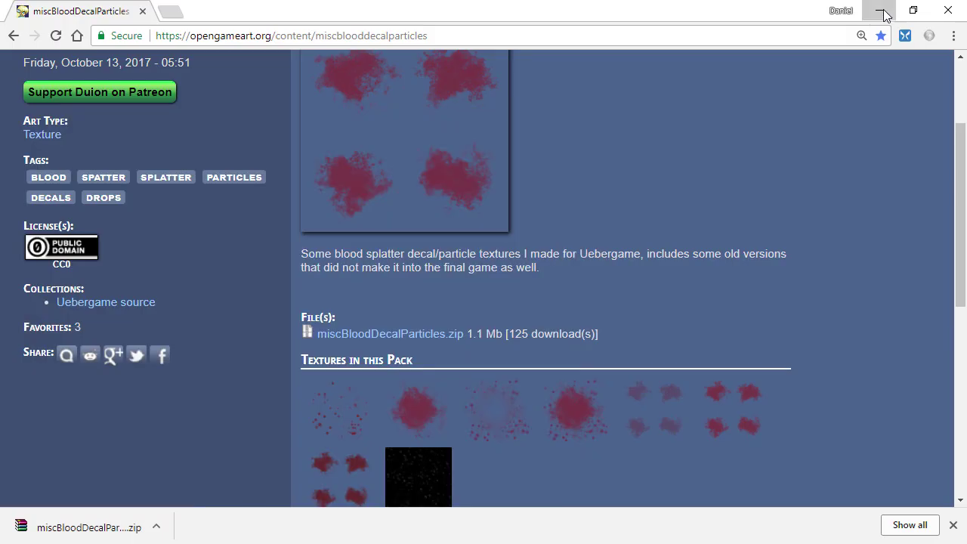
Import blood_particle_01.png and blood_splatter_01_base.png from the Splatter folder into Content/Textures
click(879, 11)
double_click(311, 466)
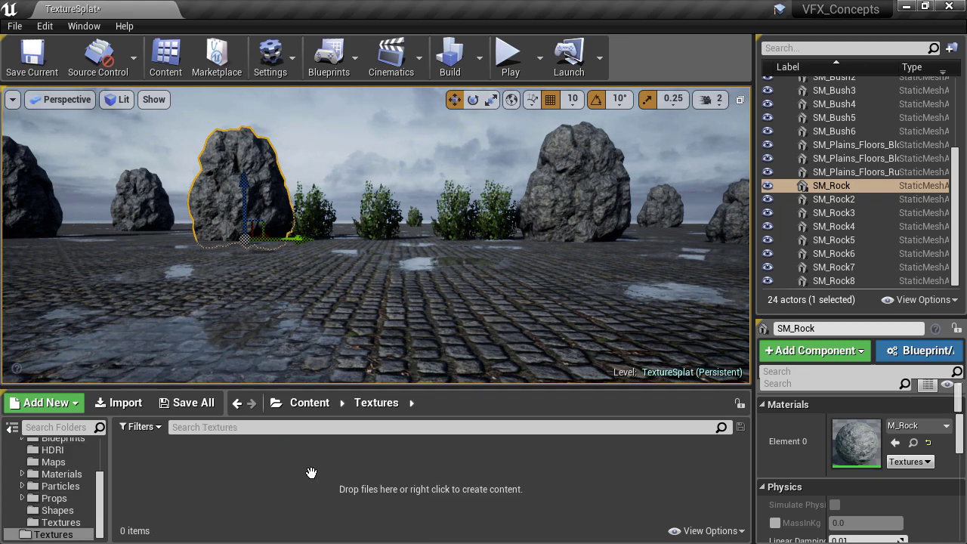
click(119, 403)
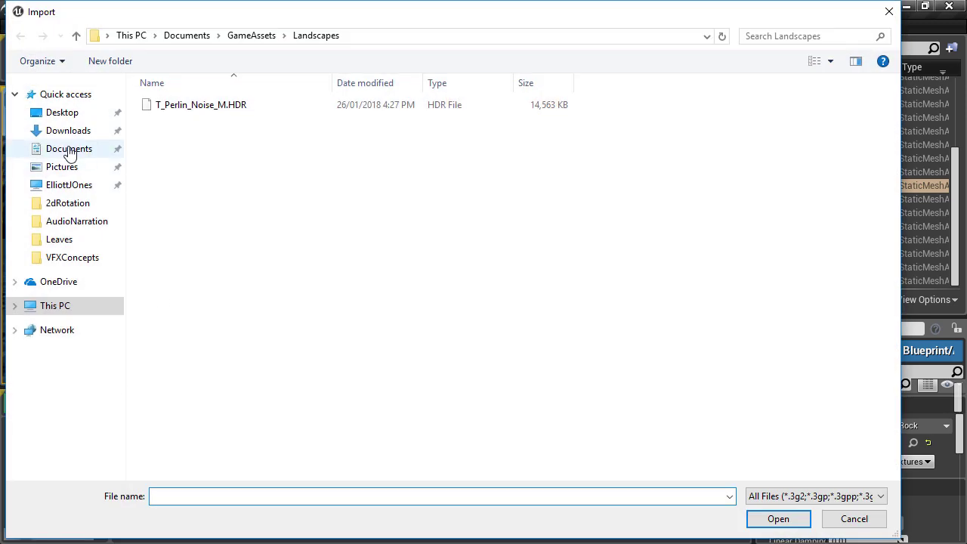
click(68, 148)
double_click(181, 246)
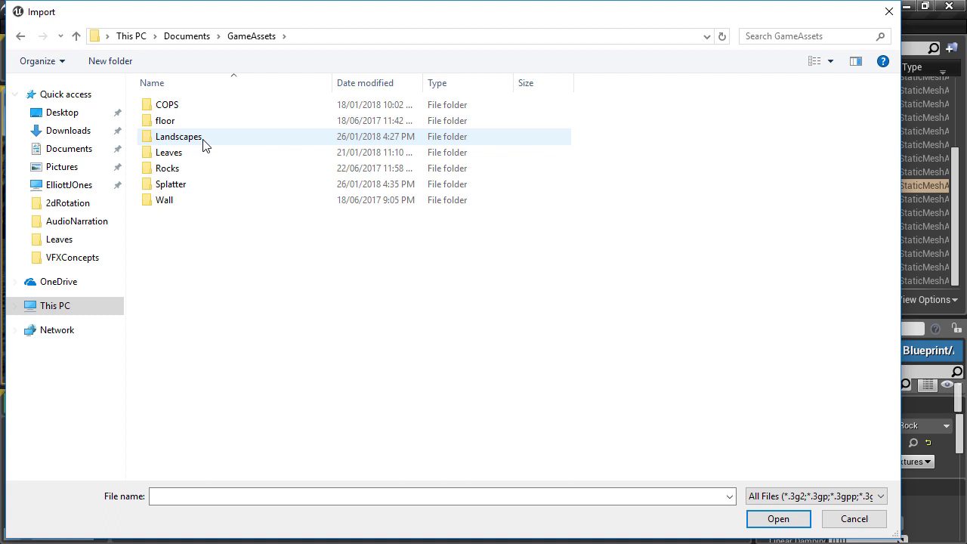
double_click(198, 185)
double_click(205, 107)
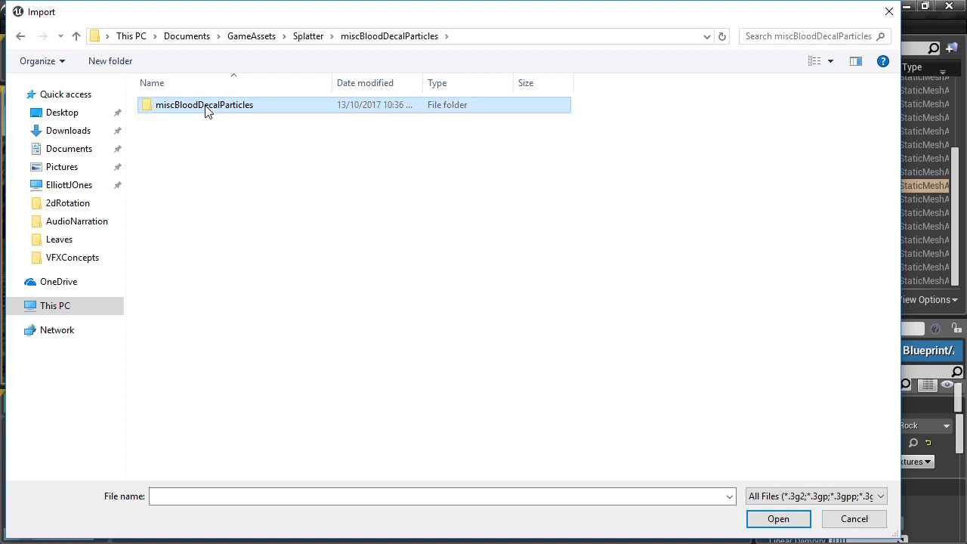
double_click(205, 106)
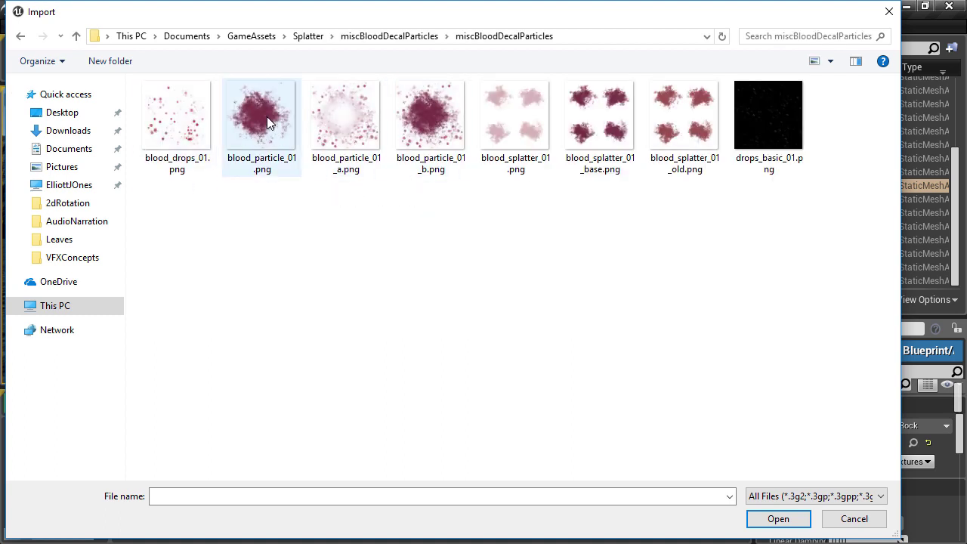
click(267, 116)
ctrl+click(599, 121)
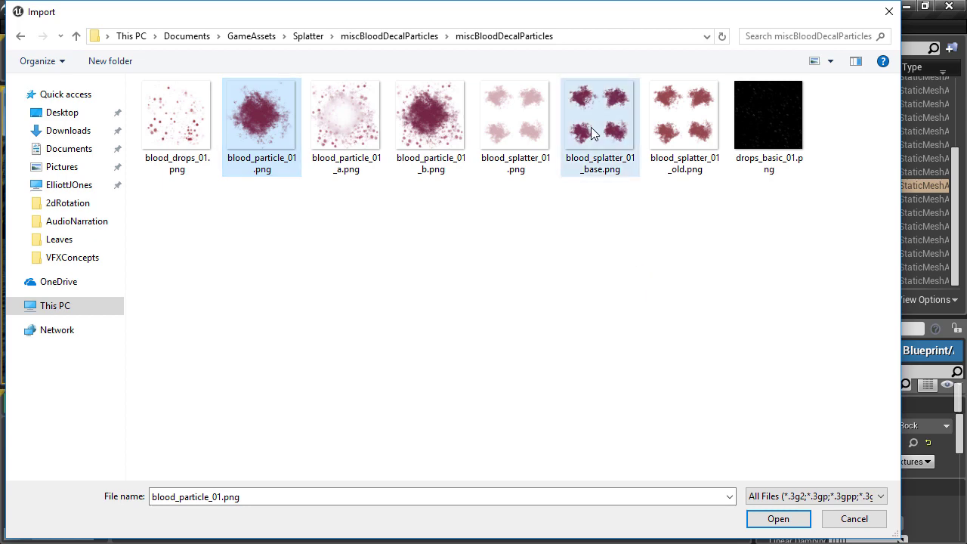
click(778, 519)
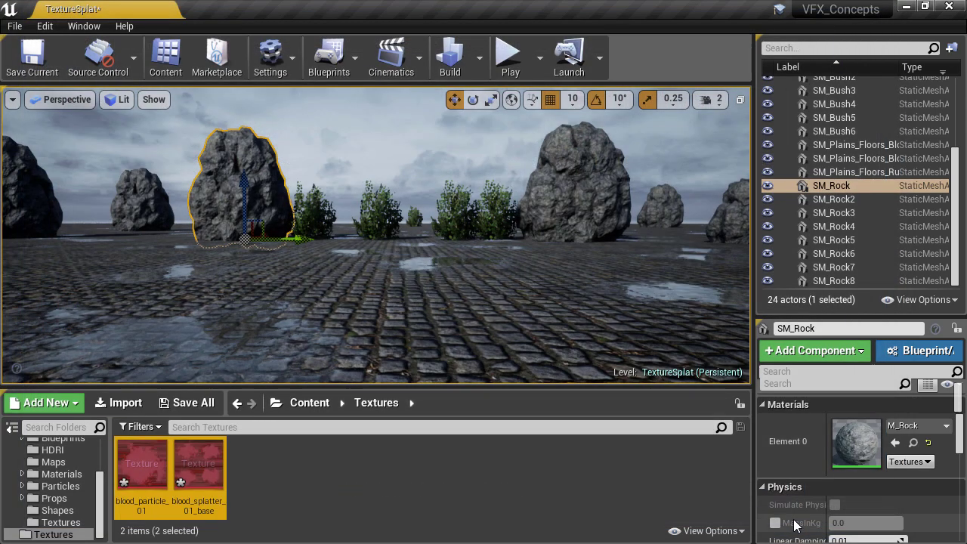
Preview both blood textures in the Texture Editor, closing each tab afterwards
double_click(140, 456)
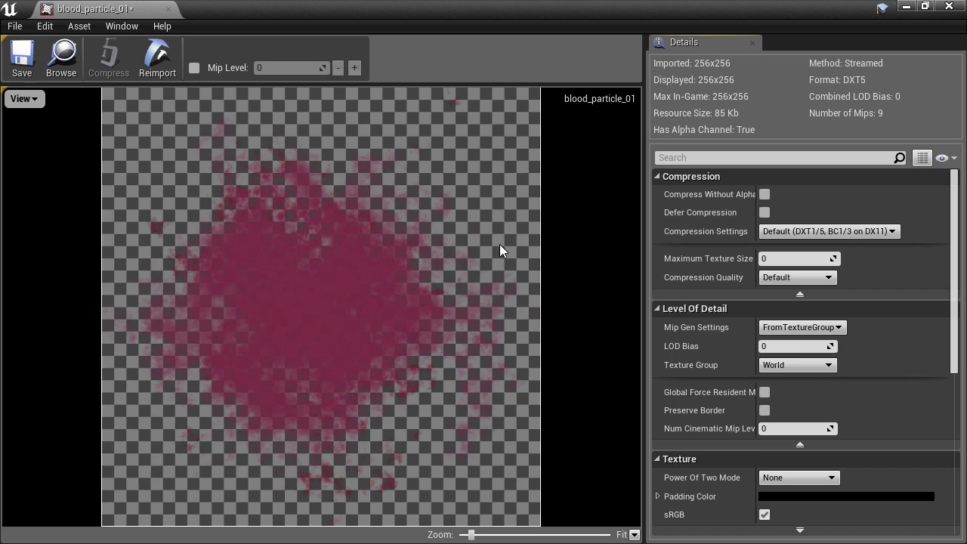
click(950, 7)
double_click(203, 462)
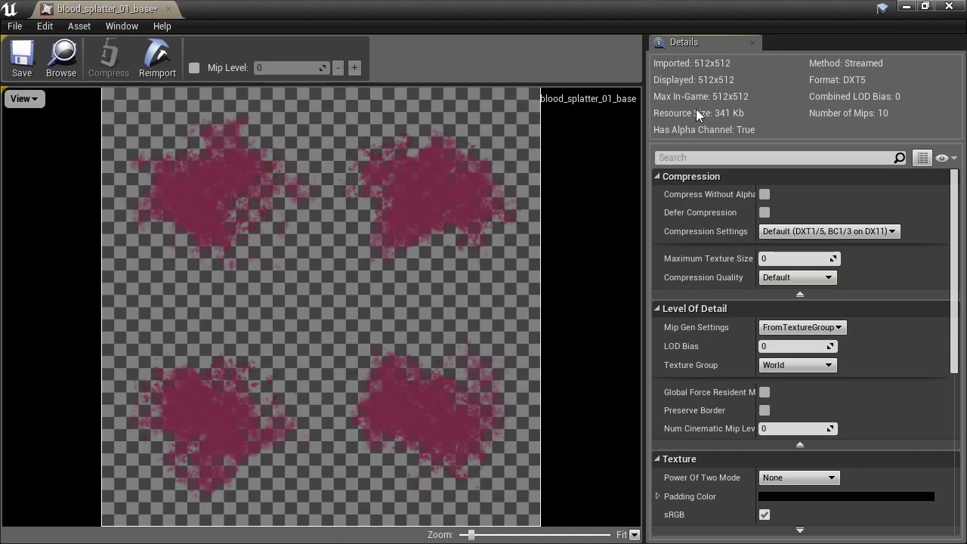
click(950, 7)
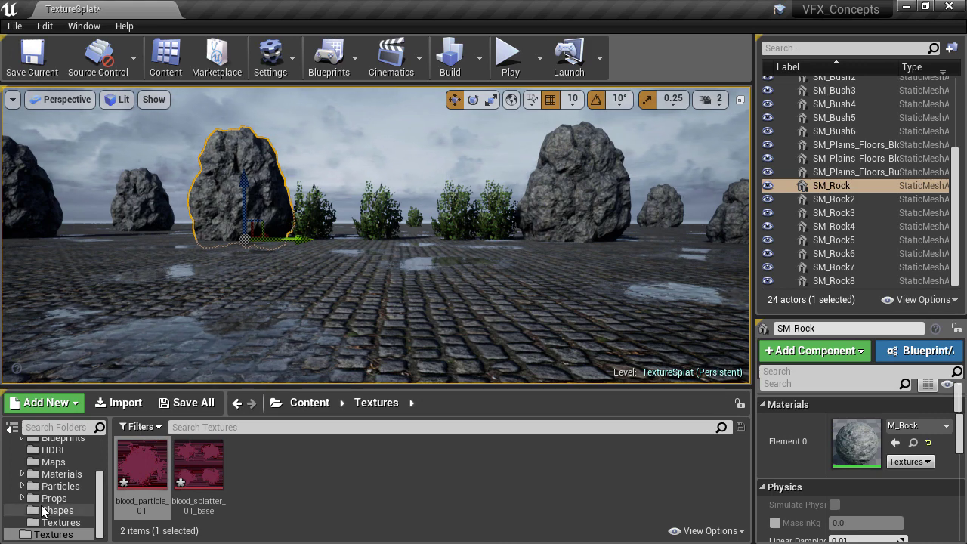
Show the Materials folder in the Content Browser
scroll(45, 491, up, 3)
click(15, 461)
click(53, 473)
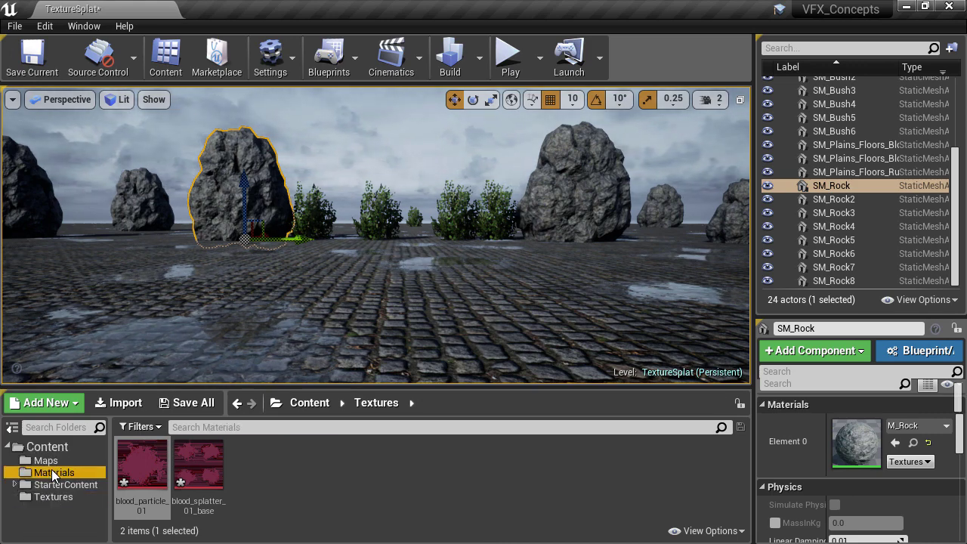
Create a new Default level, leaving TextureSplat's changes unsaved
click(15, 26)
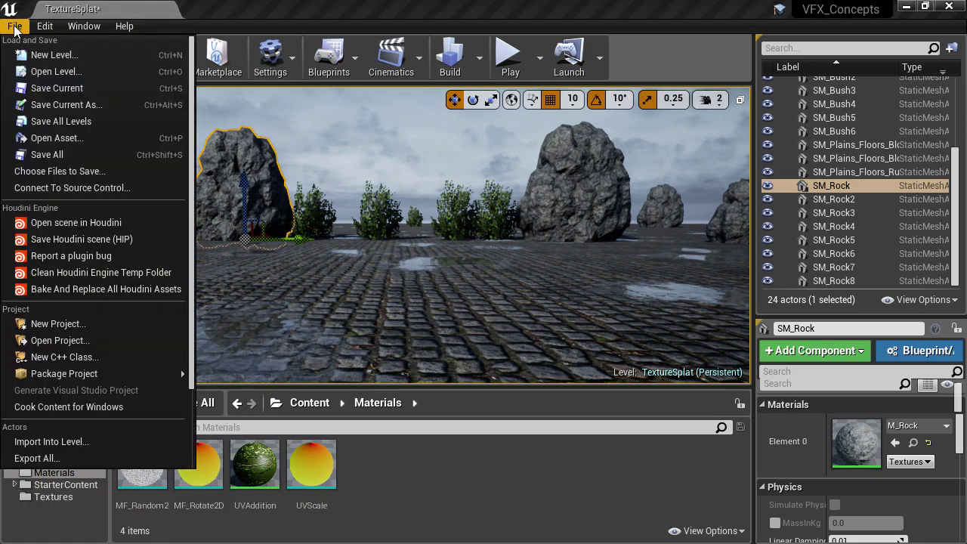
click(53, 56)
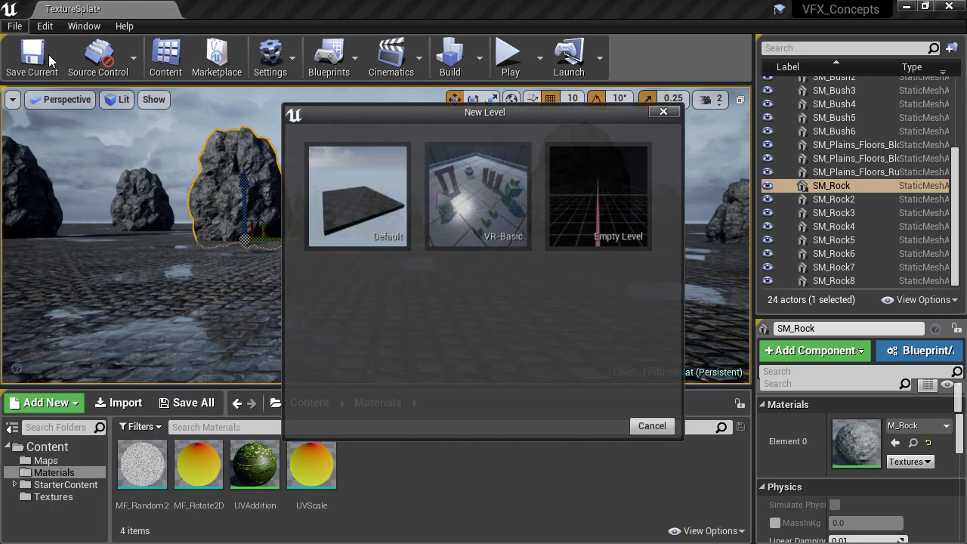
click(343, 196)
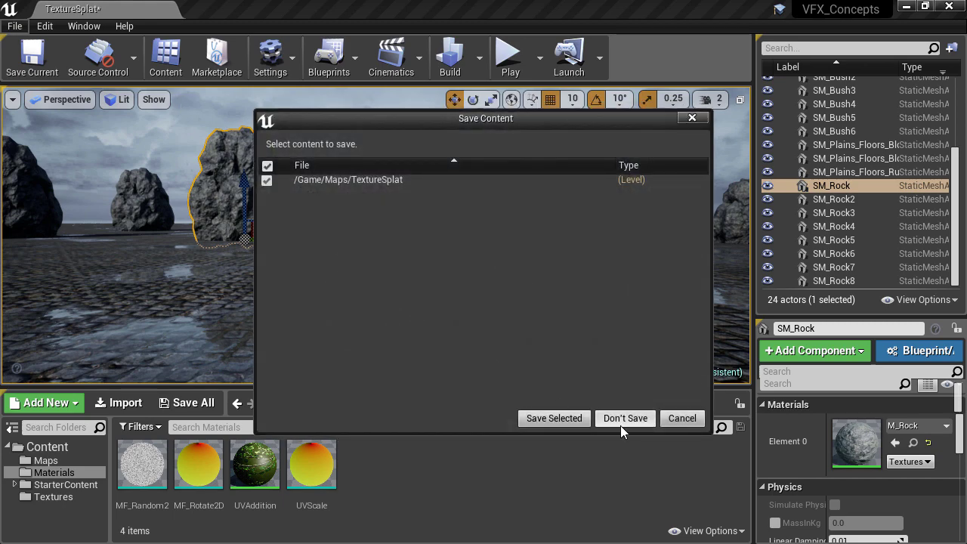
click(559, 417)
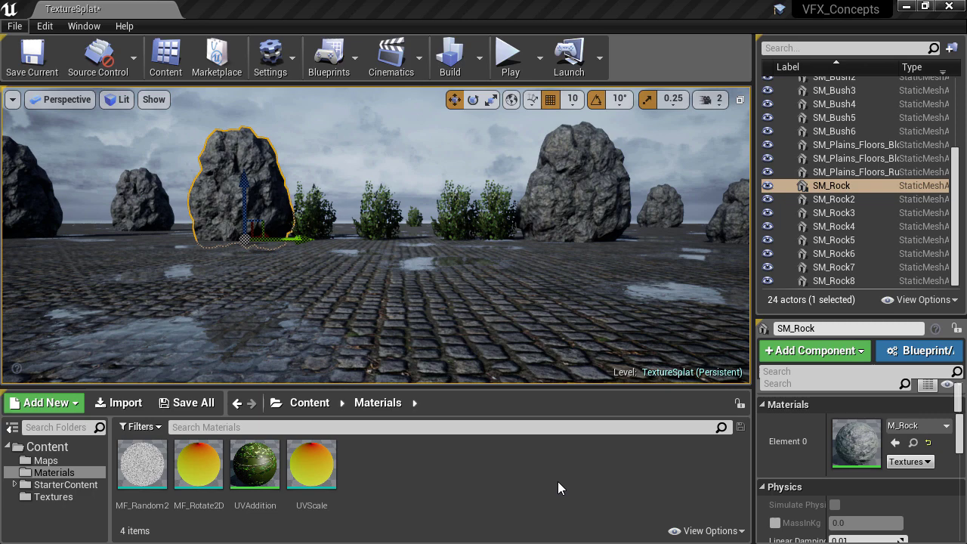
scroll(466, 229, down, 5)
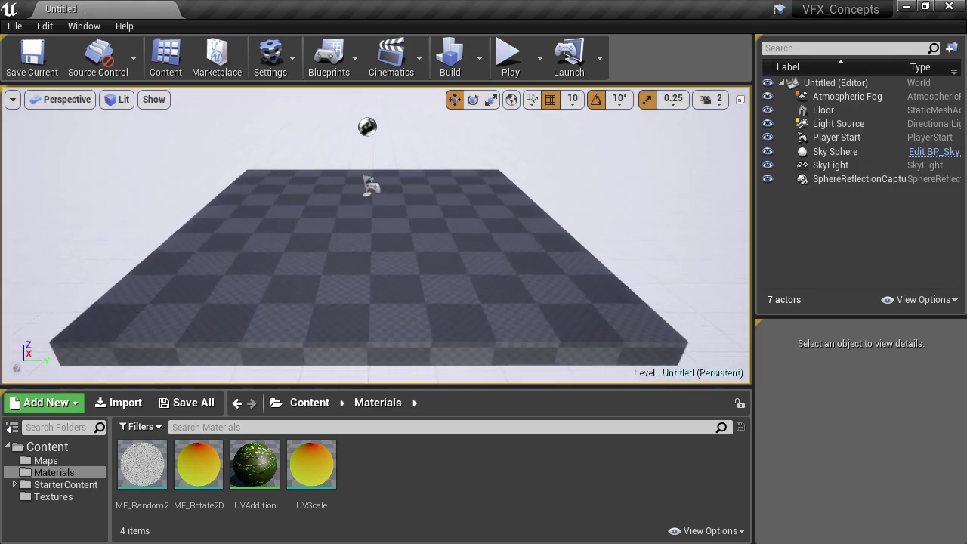
middle_drag(466, 229, 494, 152)
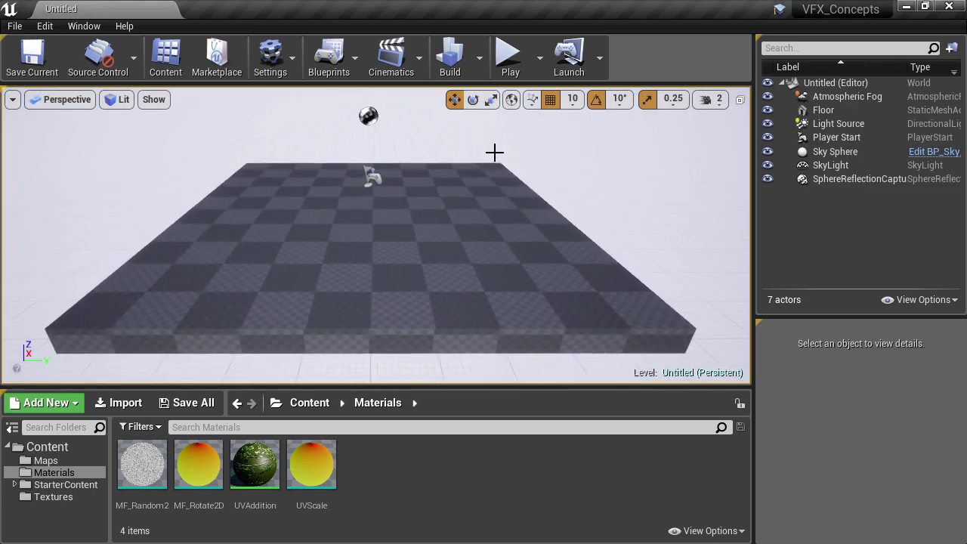
Create a new Material in the Materials folder named M_TextureSplat
right_click(408, 483)
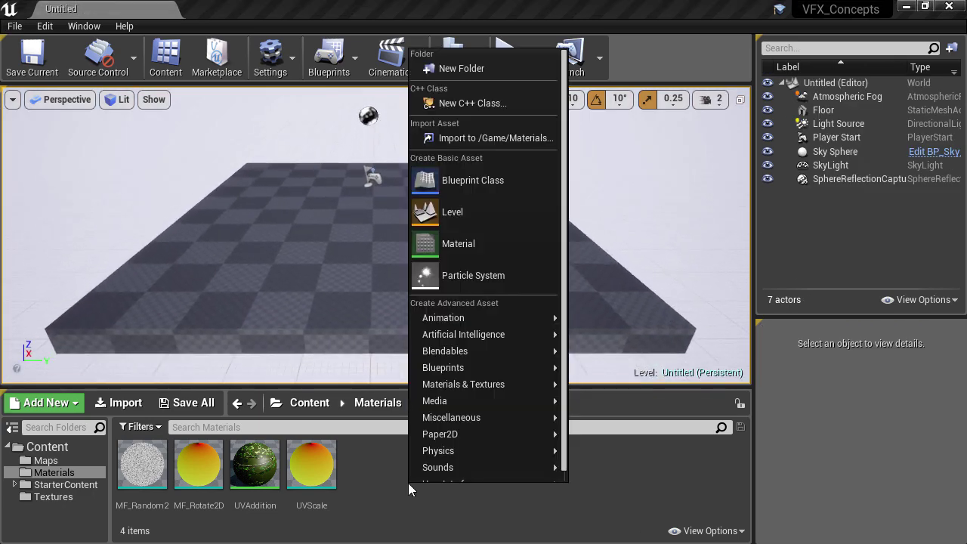
click(465, 231)
text(TextureSplat)
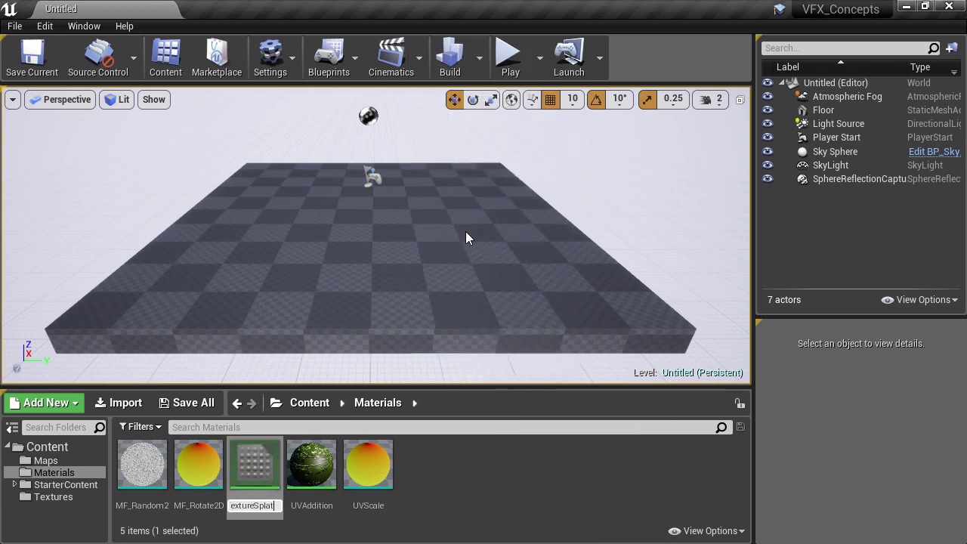
text(M)_)
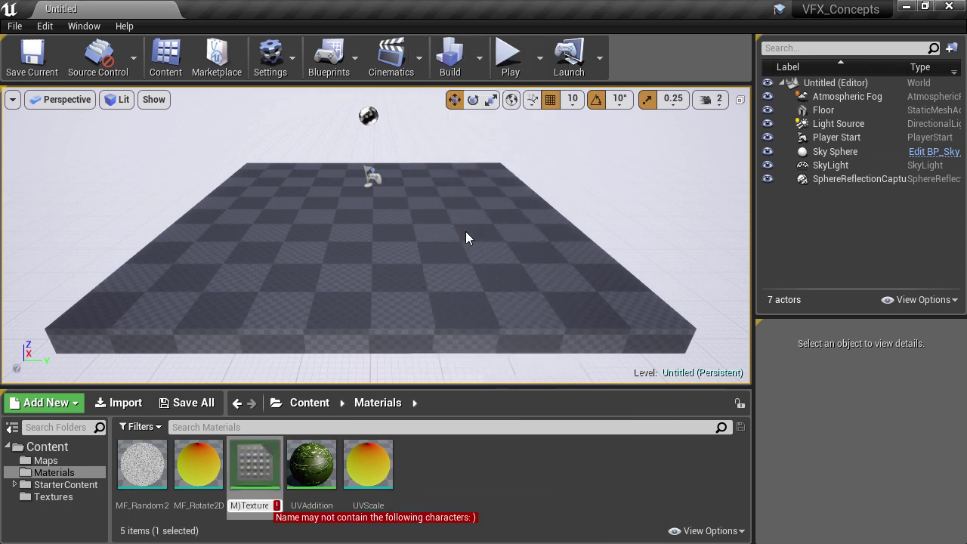
key(BackSpace)
text(_)
key(Return)
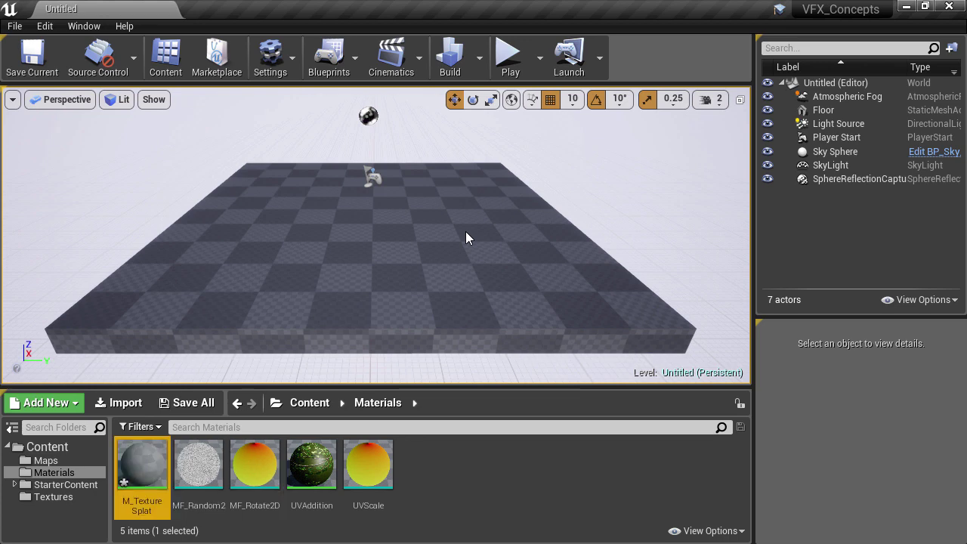
Open M_TextureSplat, close Stats, and dock the Details panel above the preview
double_click(141, 459)
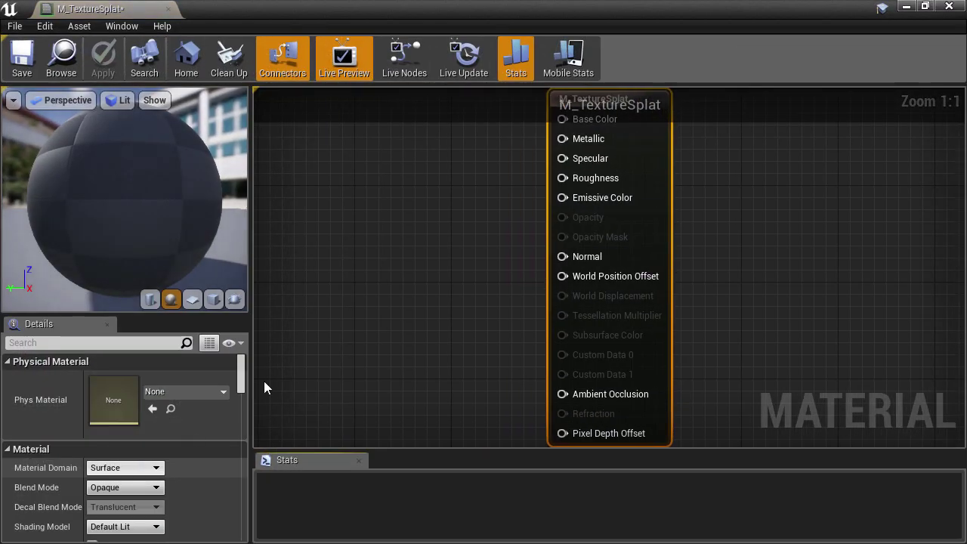
click(359, 461)
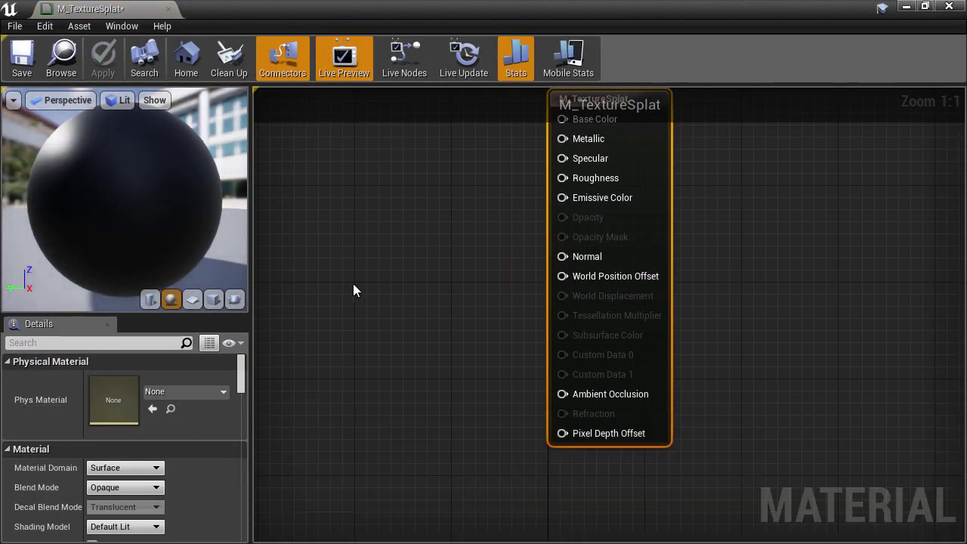
right_drag(355, 287, 609, 321)
scroll(611, 322, down, 1)
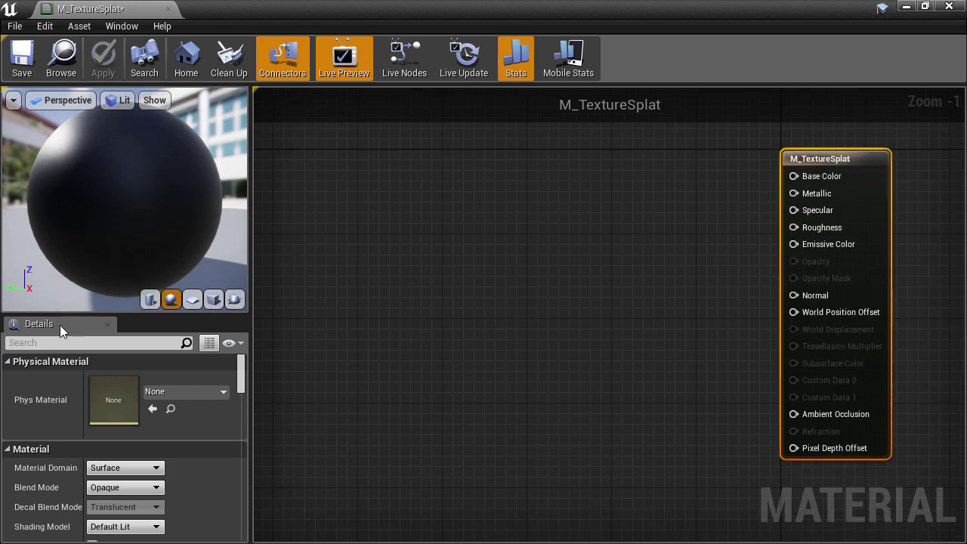
drag(60, 325, 108, 125)
drag(249, 189, 334, 227)
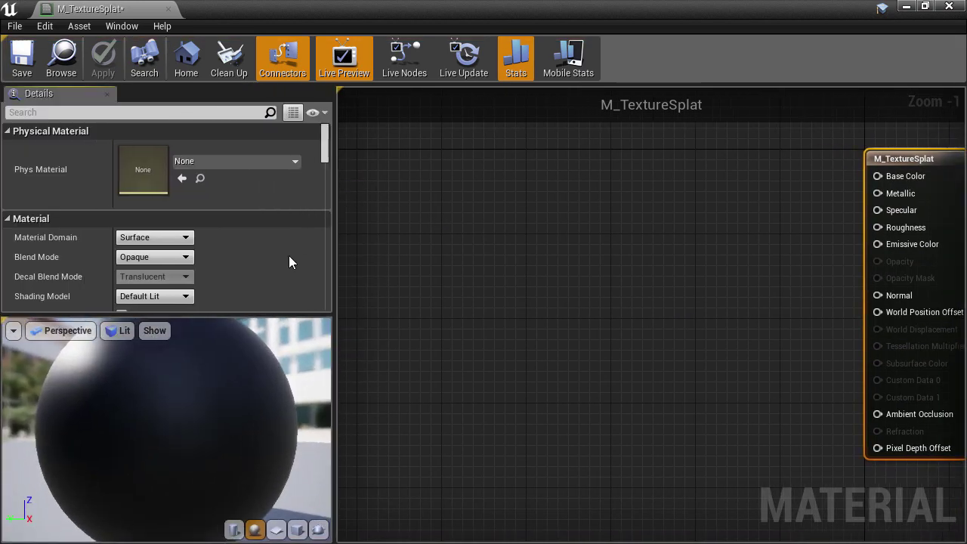
Set the preview to a plane mesh in Left orthographic view with Unlit lighting
click(276, 530)
drag(222, 408, 294, 393)
click(67, 330)
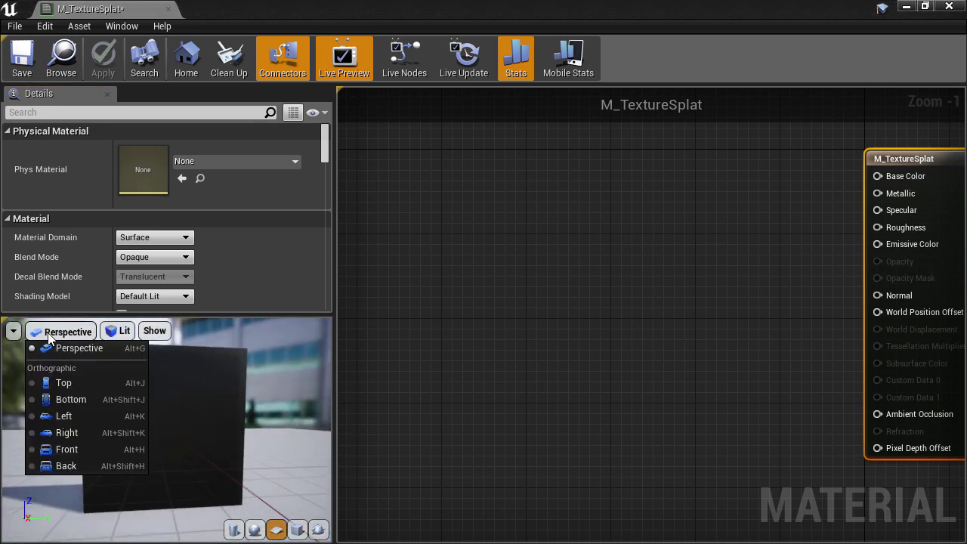
click(83, 414)
click(106, 330)
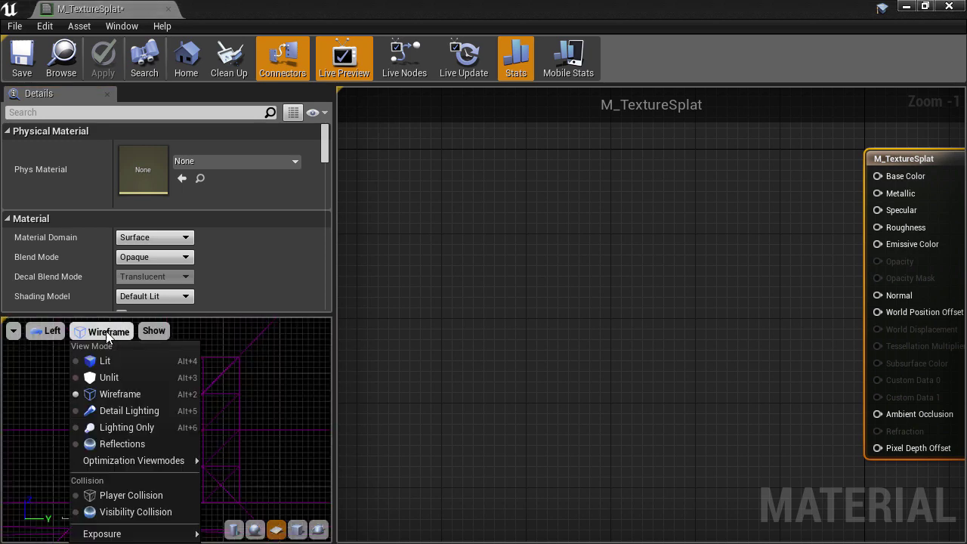
click(115, 374)
Enlarge the preview and details panels, centre the plane, and widen the graph
scroll(156, 420, up, 2)
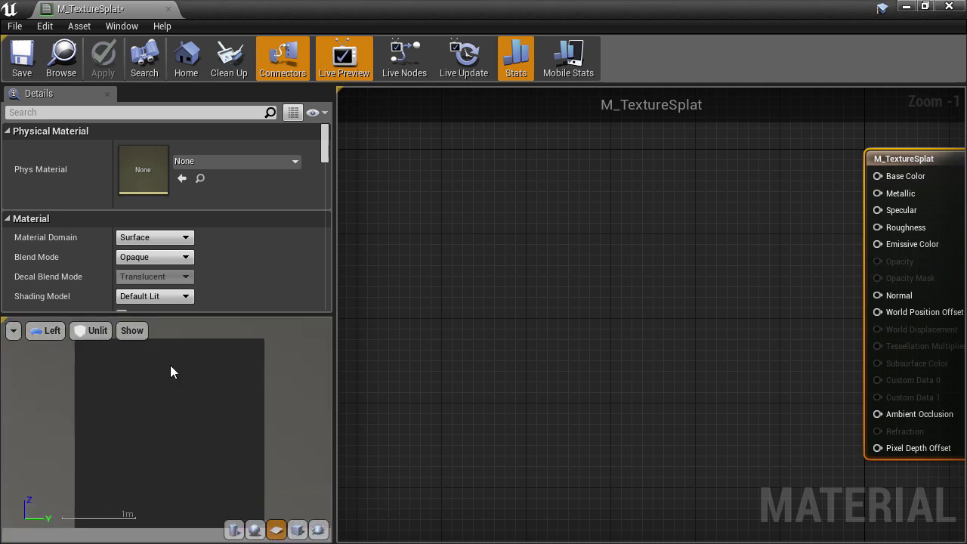
drag(200, 313, 200, 246)
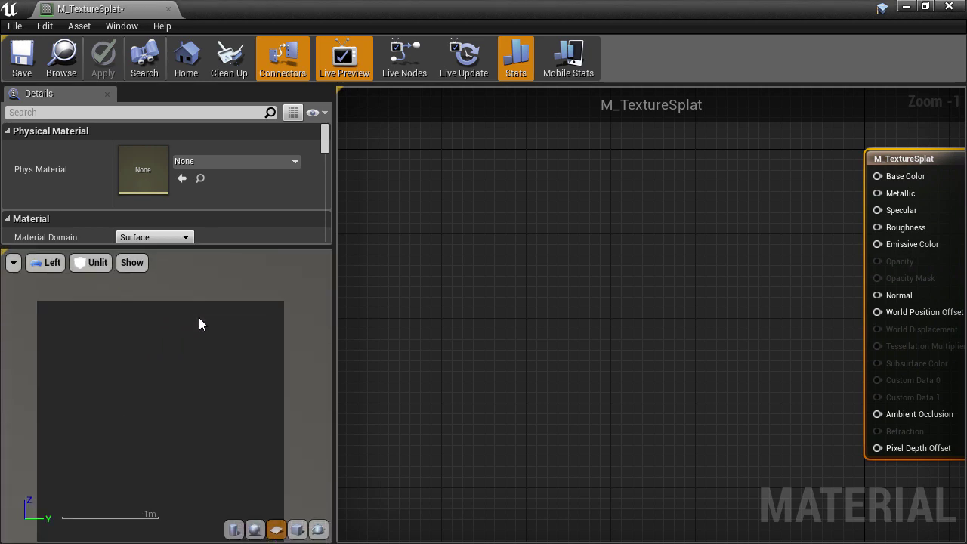
drag(336, 309, 423, 306)
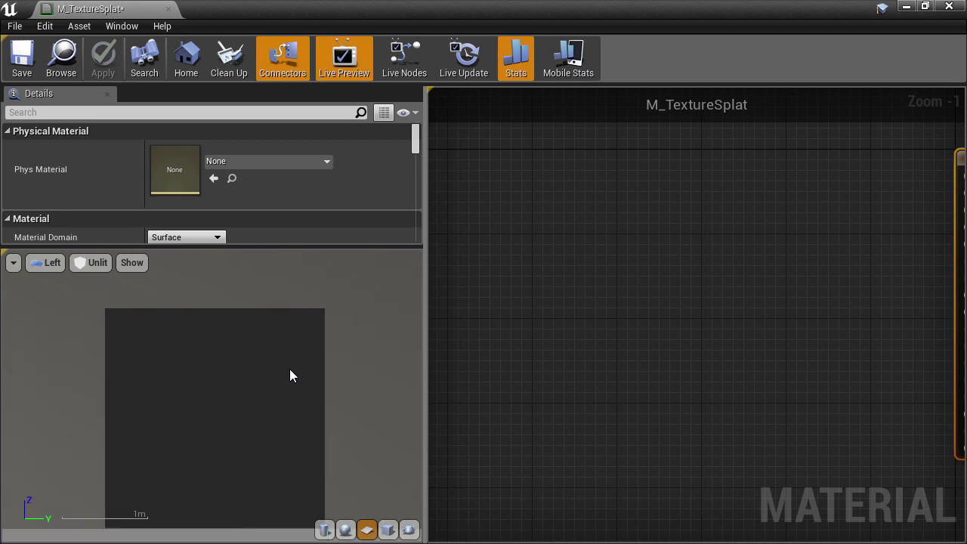
right_drag(290, 370, 327, 340)
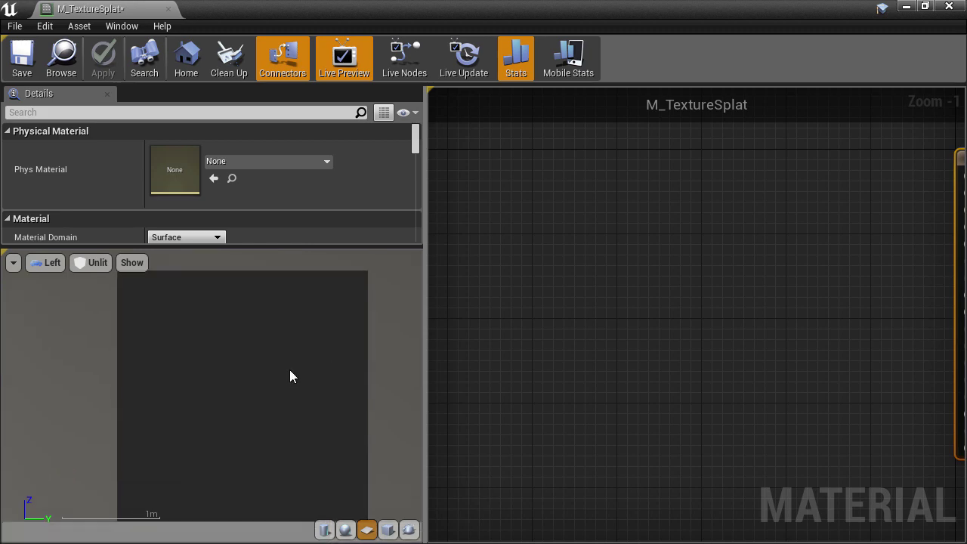
right_drag(289, 369, 392, 313)
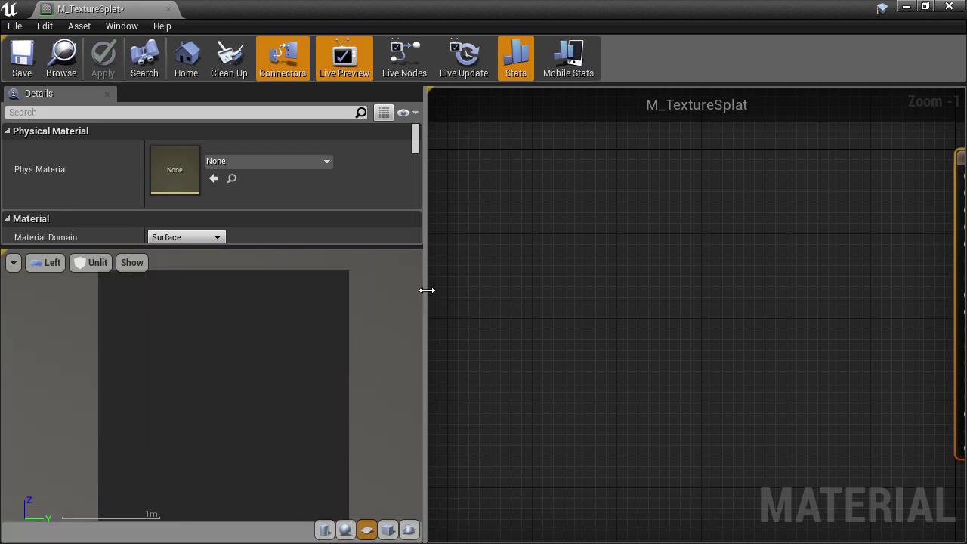
drag(426, 288, 365, 291)
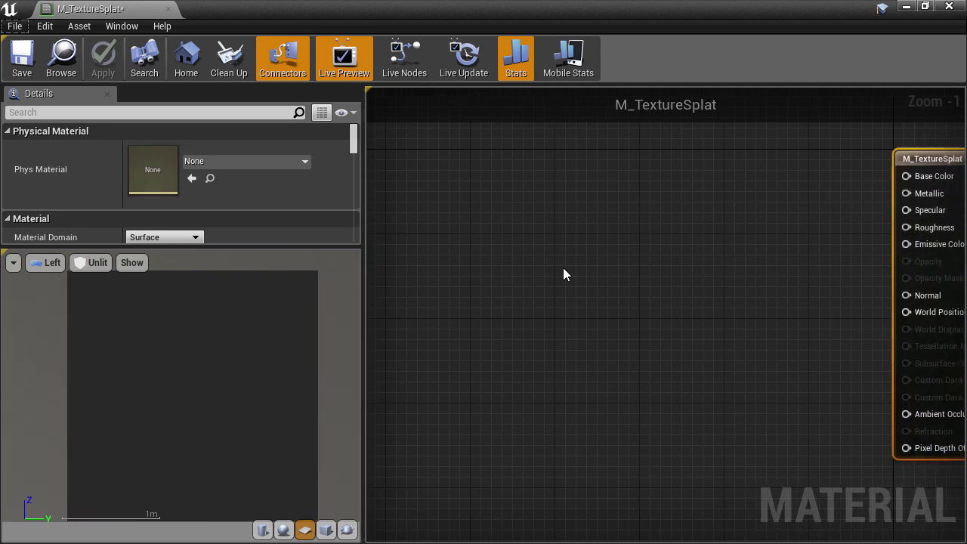
Add a TextureSample node to the material graph
right_click(563, 268)
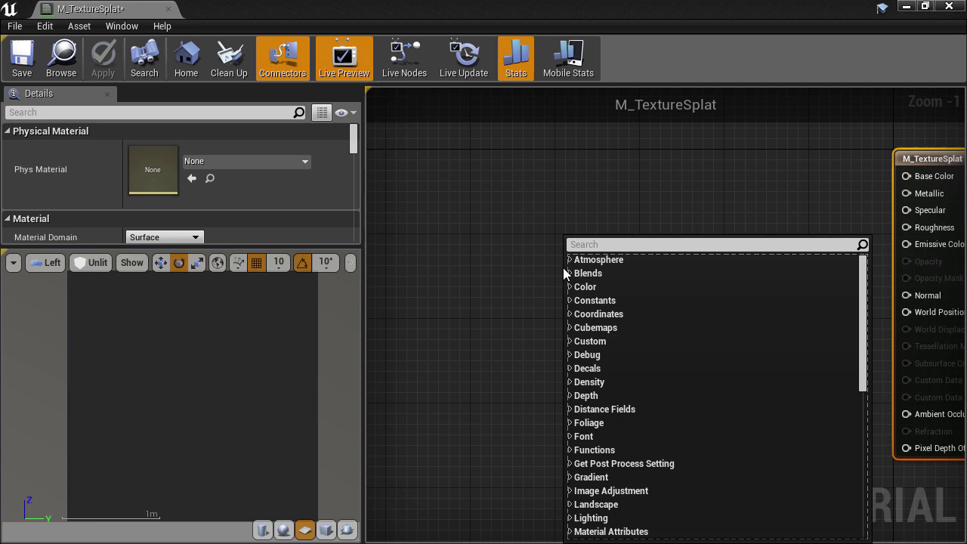
text(text)
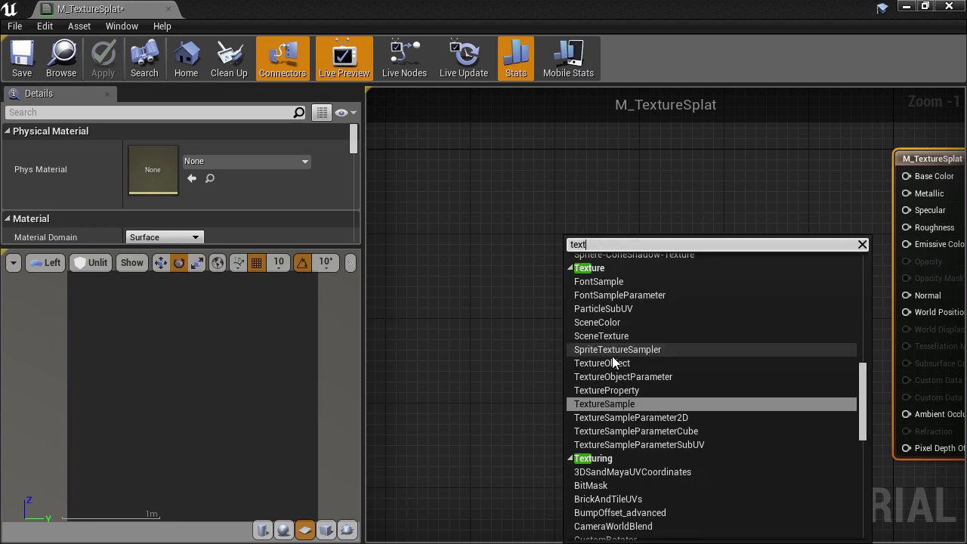
click(609, 403)
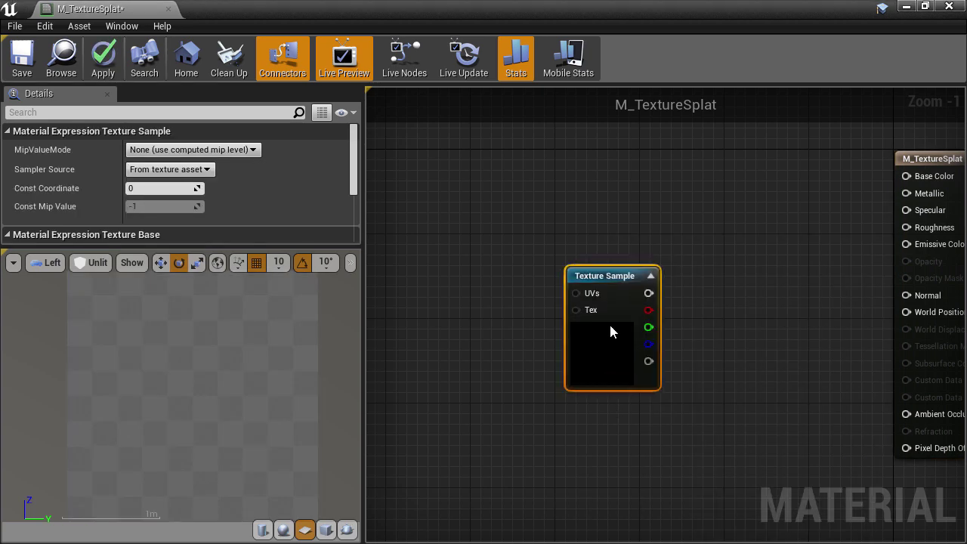
drag(612, 331, 603, 272)
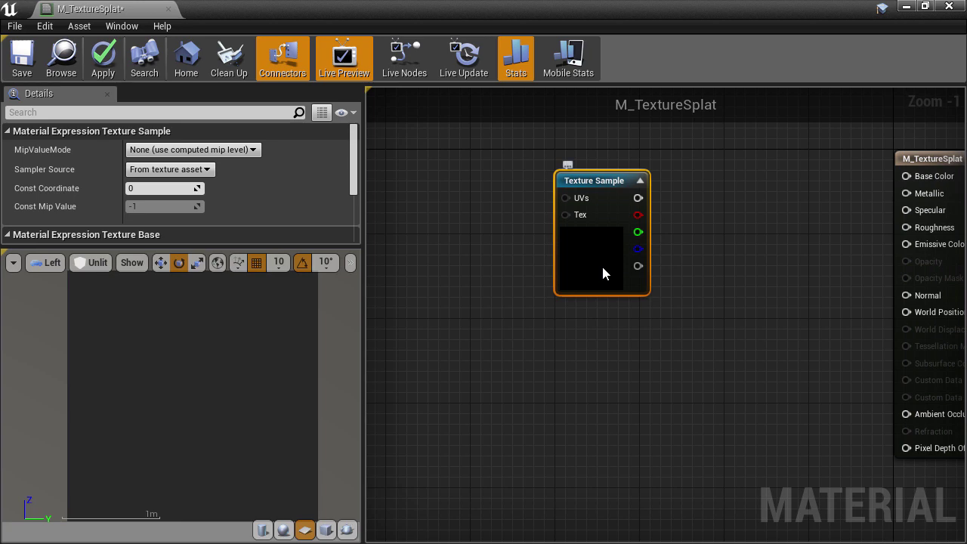
scroll(267, 200, down, 3)
Set the sample's texture to blood_particle_01 and wire its RGB into Base Color
click(244, 167)
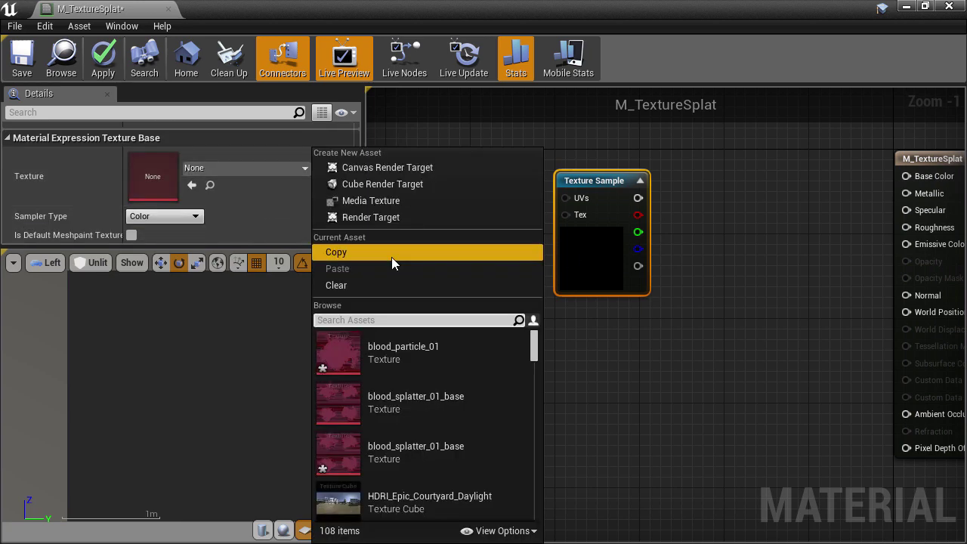
text(blood)
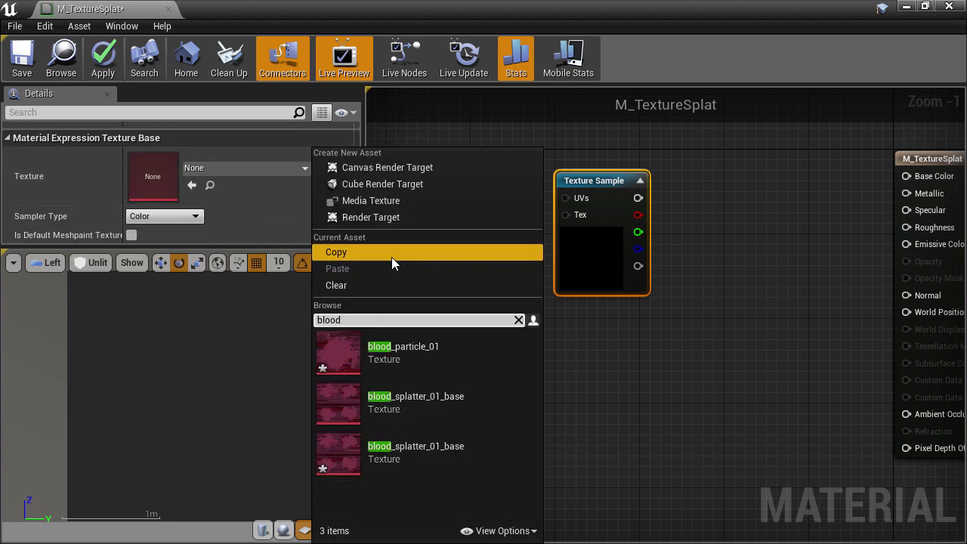
click(411, 355)
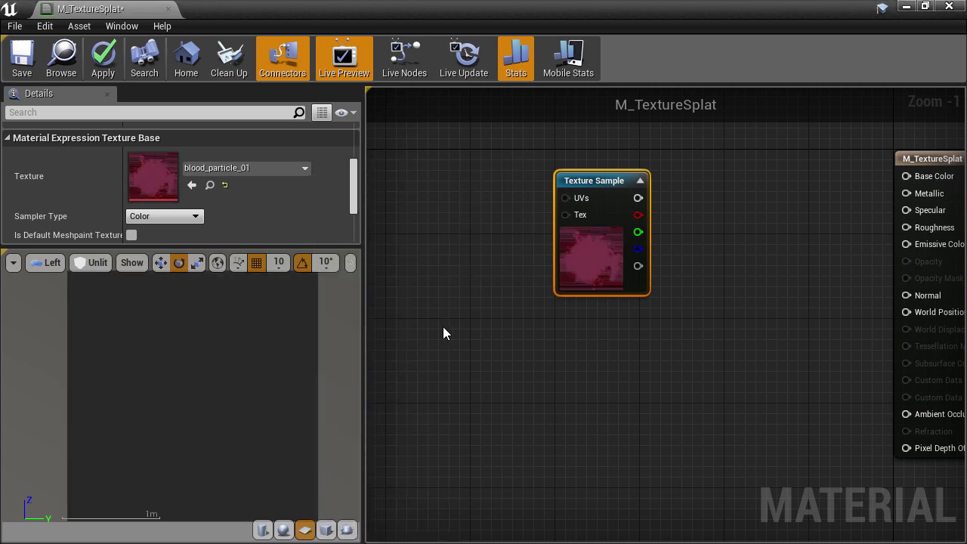
drag(638, 198, 906, 177)
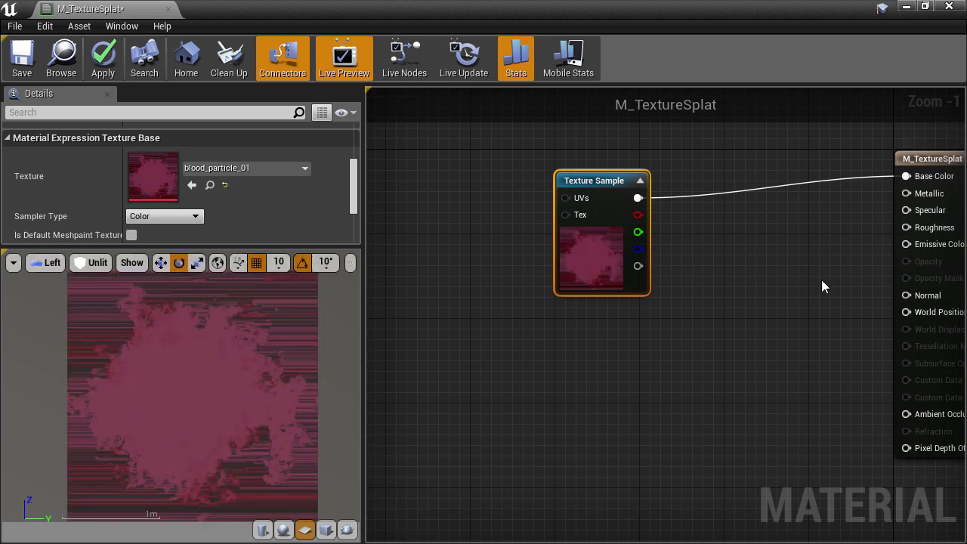
right_drag(758, 279, 675, 310)
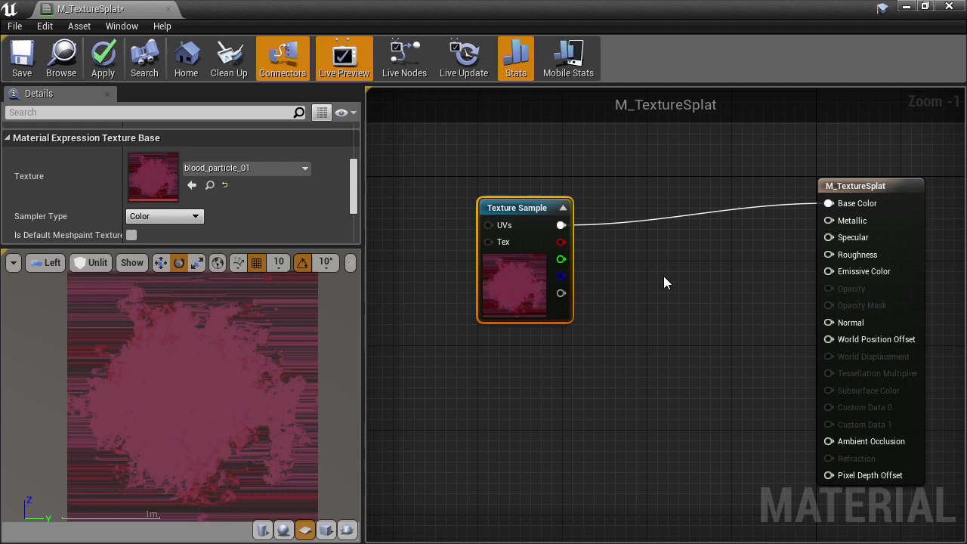
right_drag(663, 277, 654, 358)
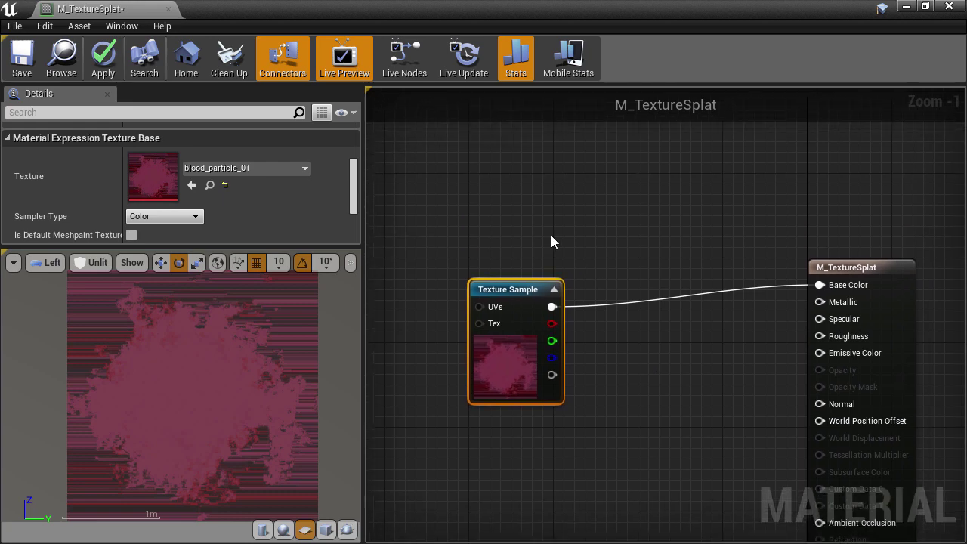
Add Constant 0 and a Lerp: 0 to A, RGB to B, alpha to Alpha, output to Base Color
click(501, 183)
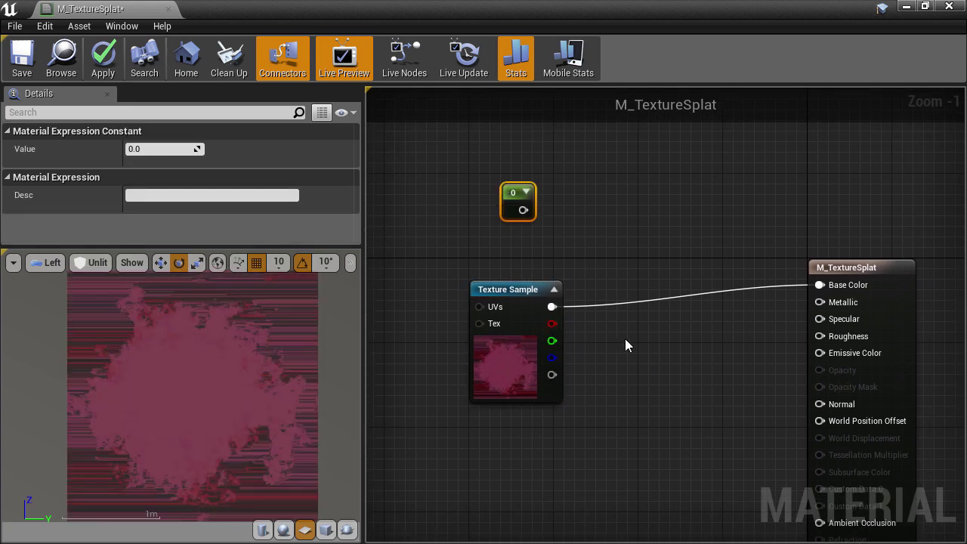
click(645, 249)
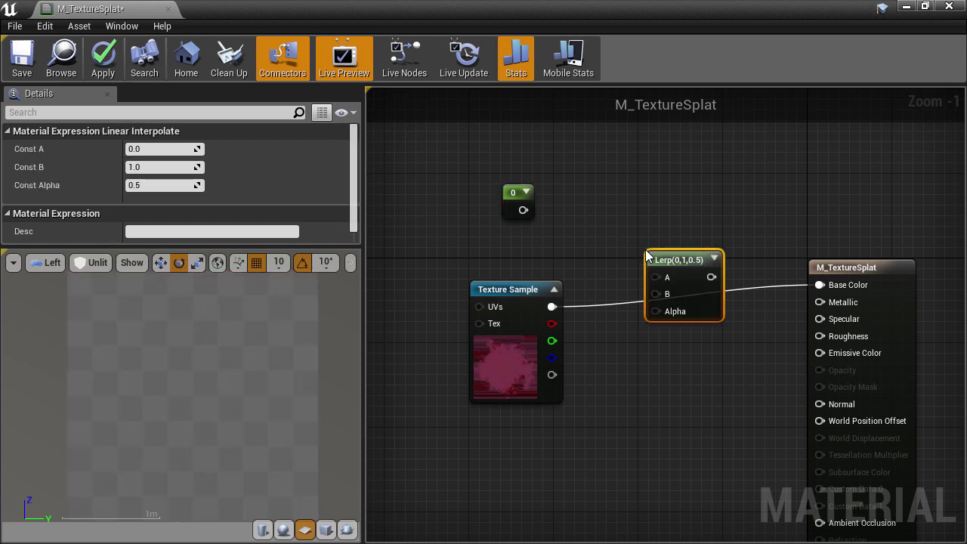
drag(523, 211, 655, 278)
drag(552, 306, 655, 294)
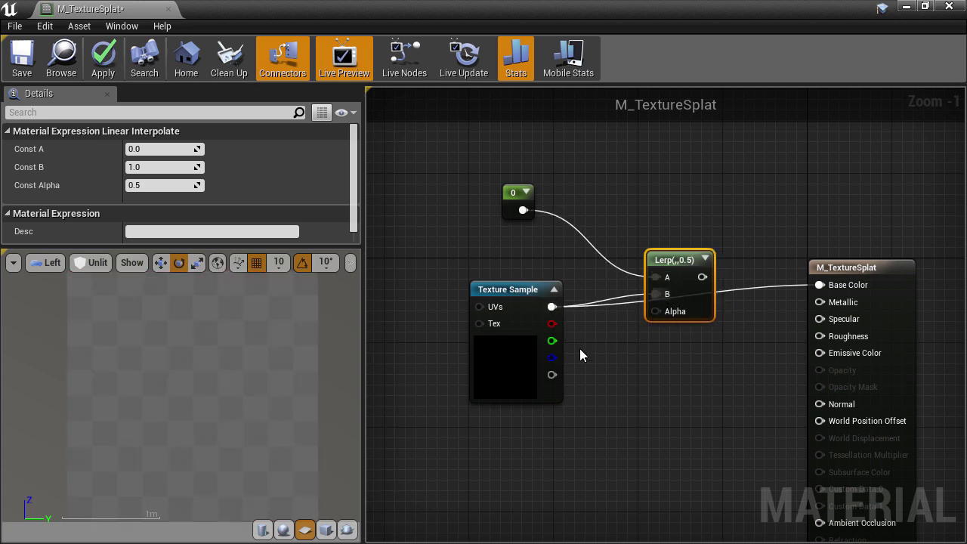
drag(552, 374, 655, 310)
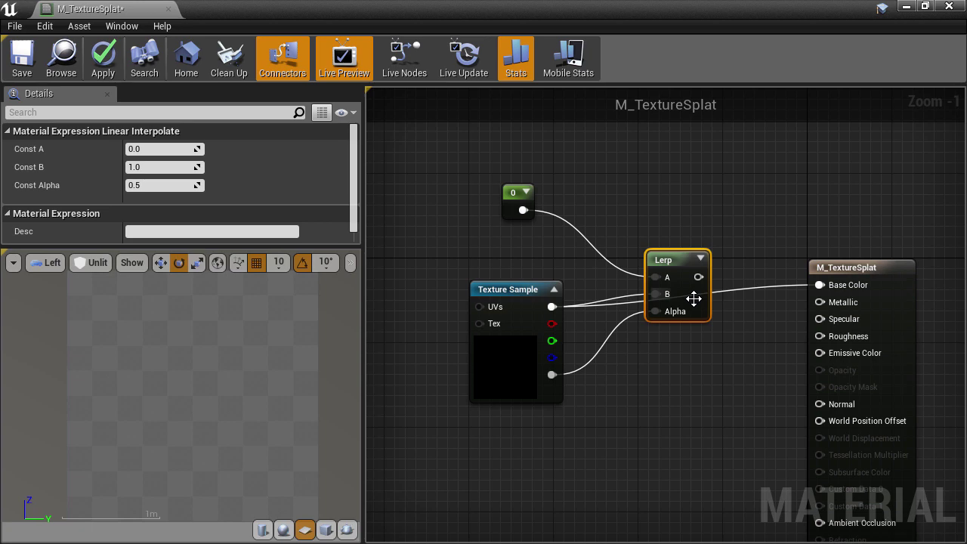
drag(698, 277, 830, 291)
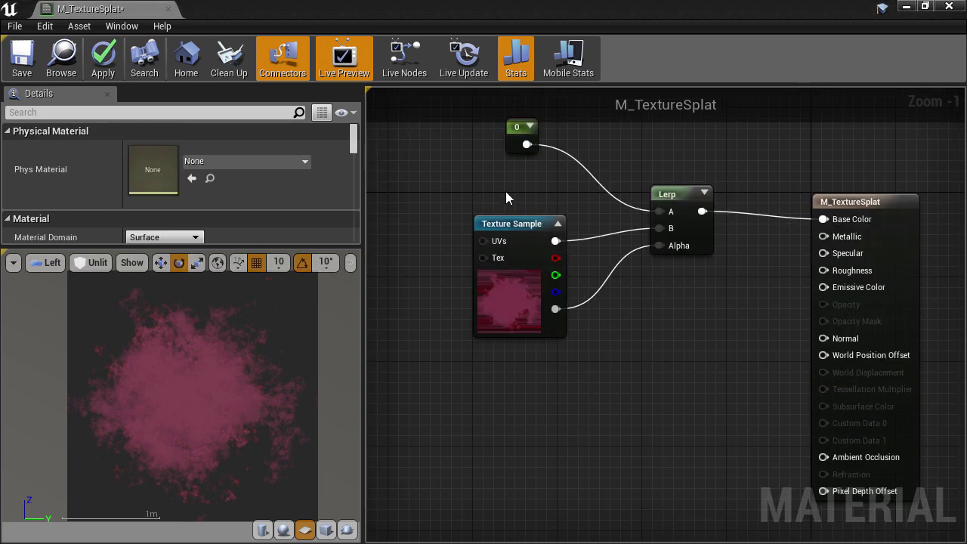
right_drag(505, 197, 573, 262)
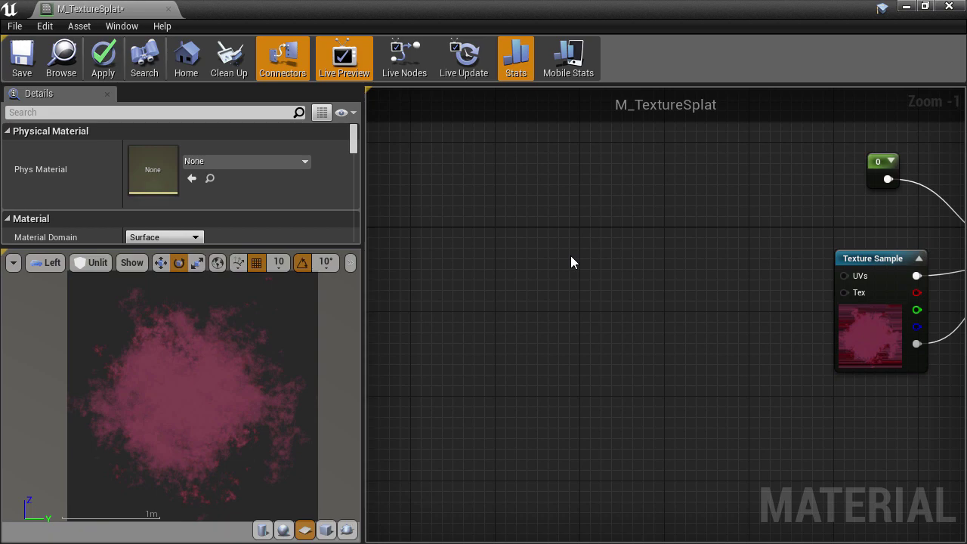
Add a TexCoord[0] node, expand its preview, and wire it into the Texture Sample's UVs
right_click(570, 255)
text(coord)
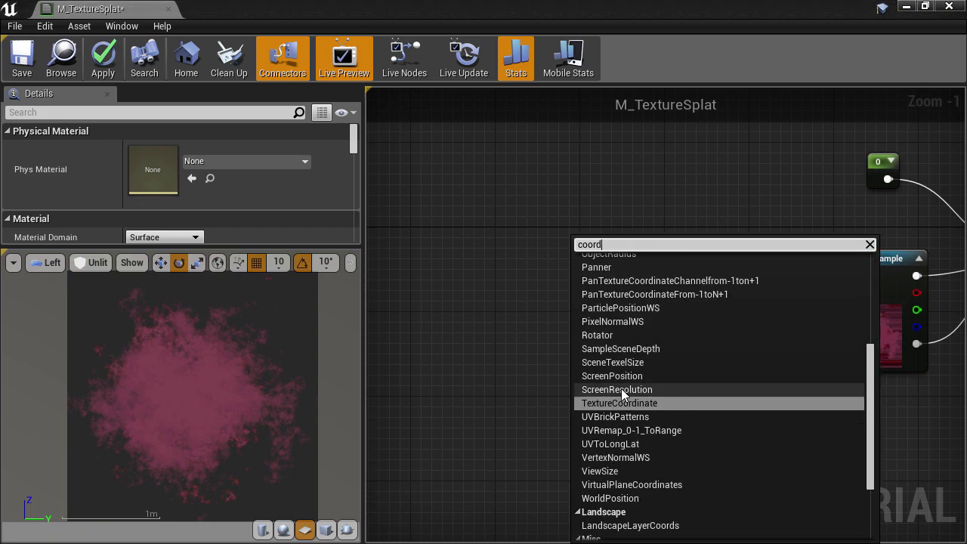
click(625, 406)
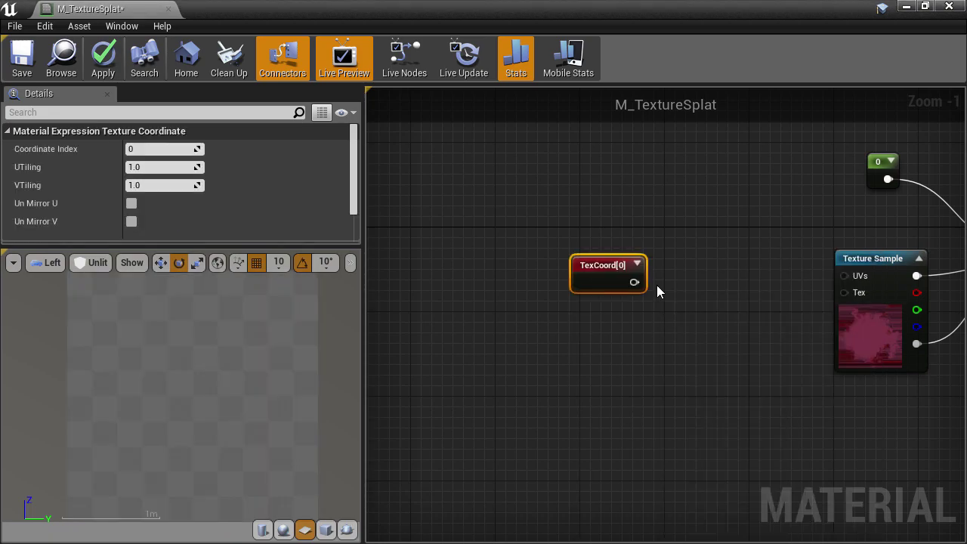
click(637, 264)
drag(627, 264, 846, 275)
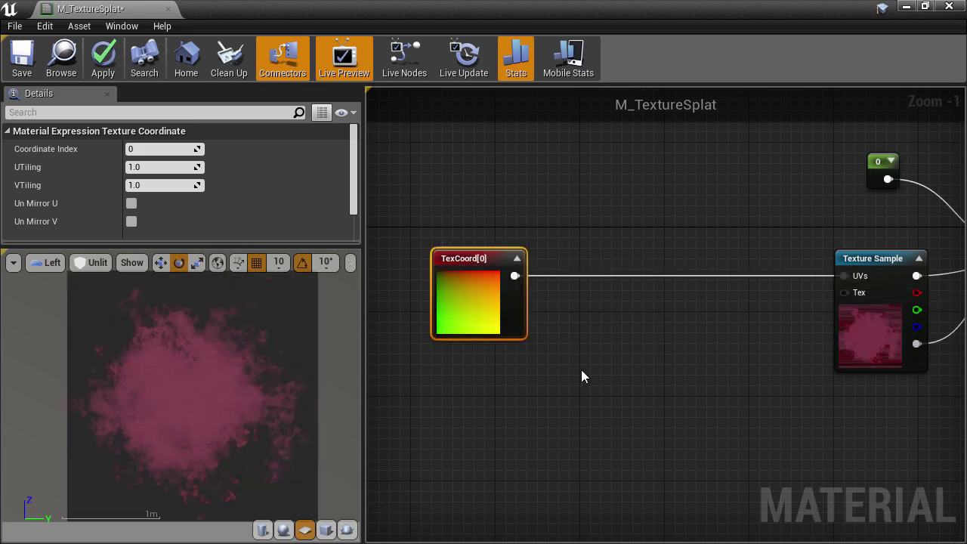
right_drag(581, 376, 570, 360)
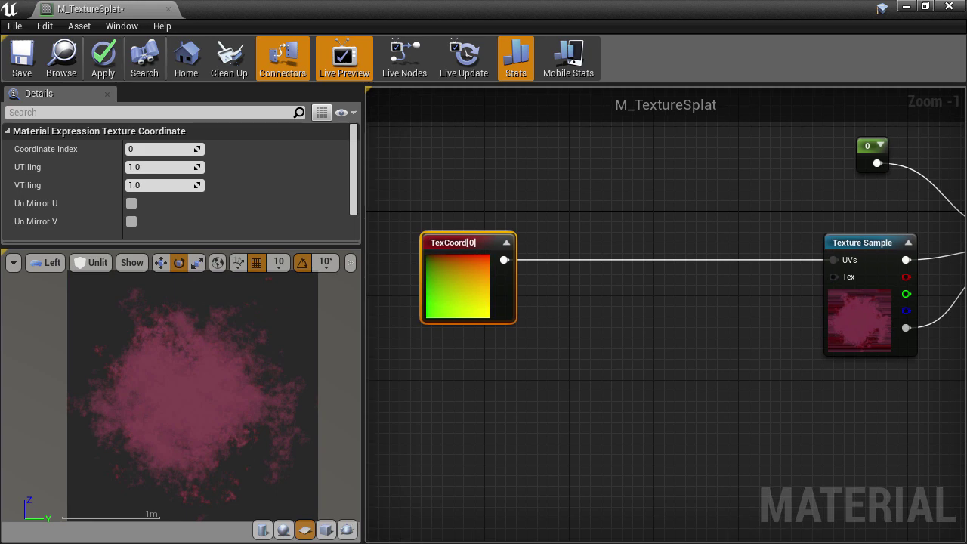
Add a Multiply fed by TexCoord in A, and convert a new Constant into a scalar parameter
click(594, 296)
drag(504, 260, 606, 316)
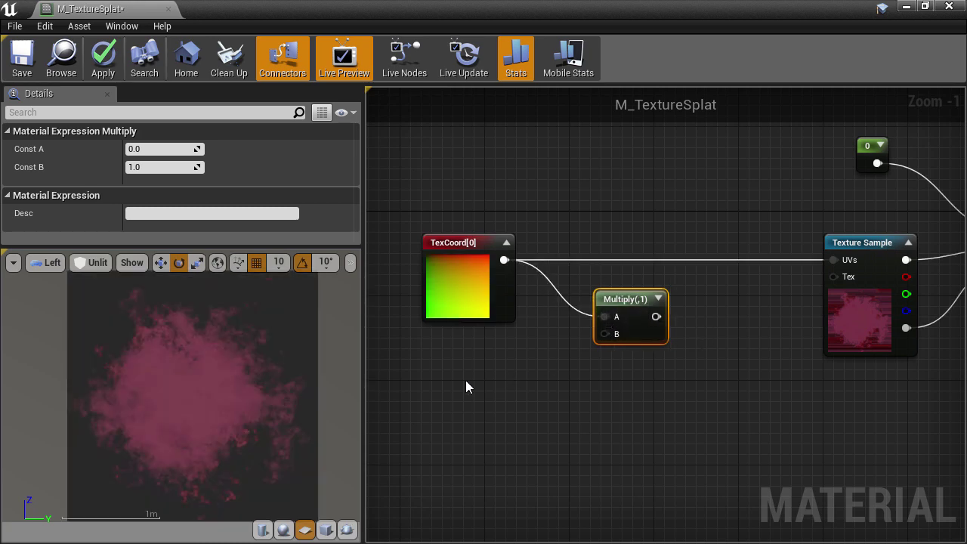
click(469, 371)
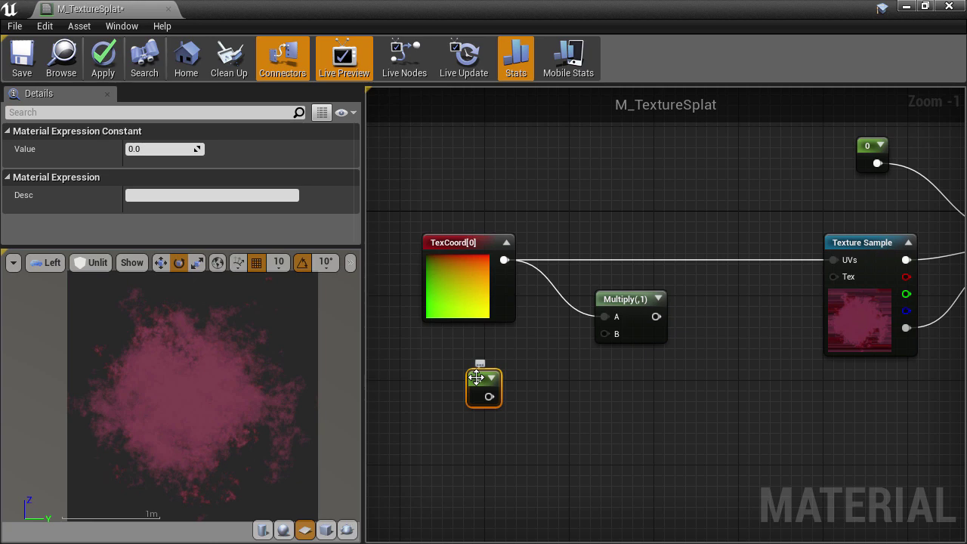
right_click(478, 378)
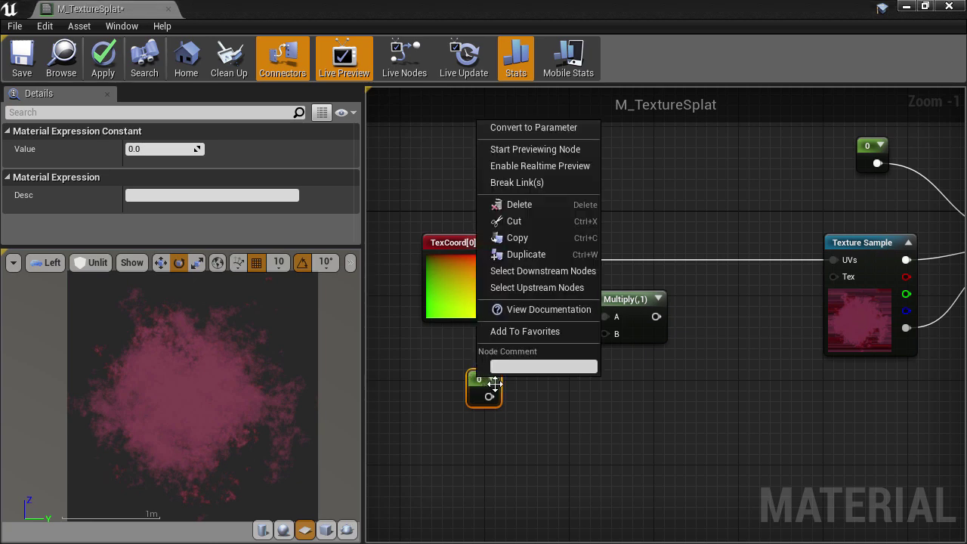
click(511, 127)
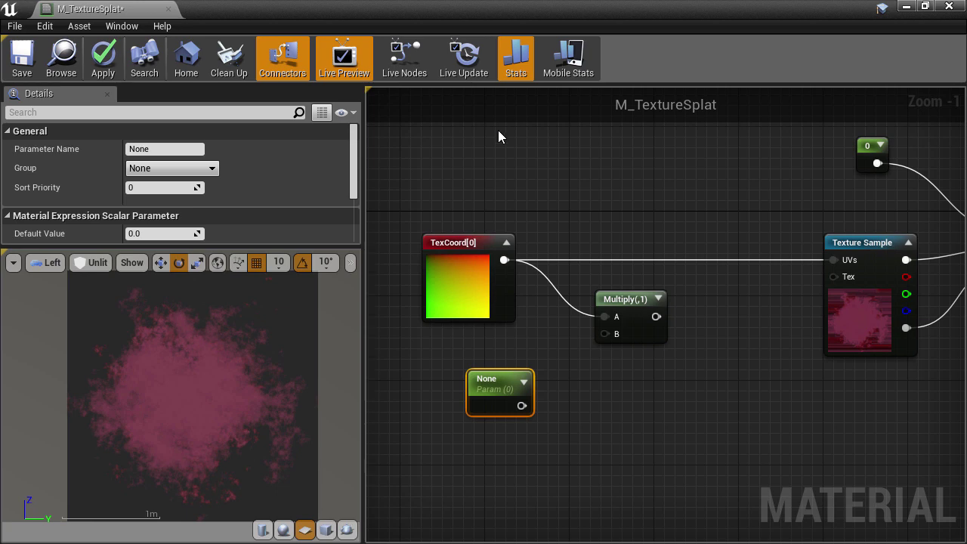
Name the parameter 'Number of Tiles' and give it a default value of 4
click(165, 148)
text(Nu)
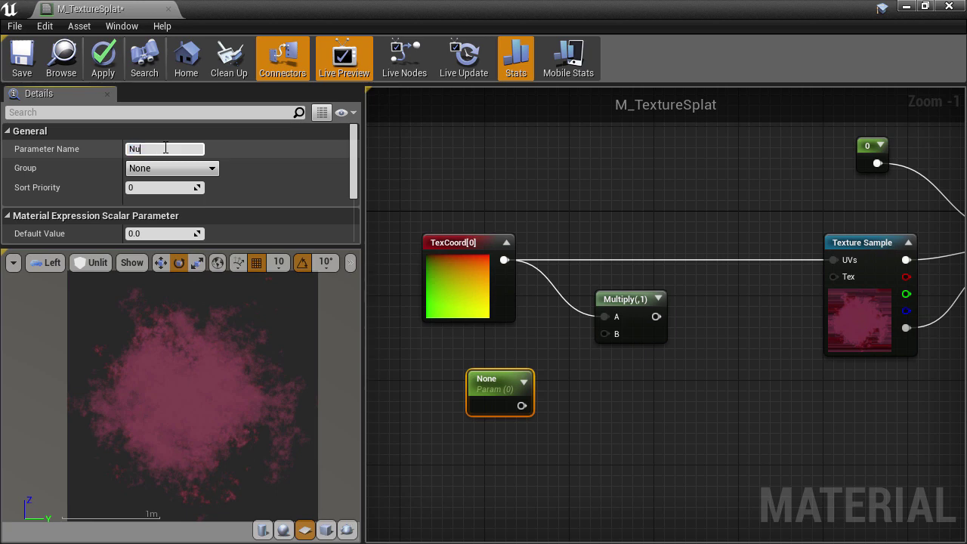
text(mber of Tiles)
key(Return)
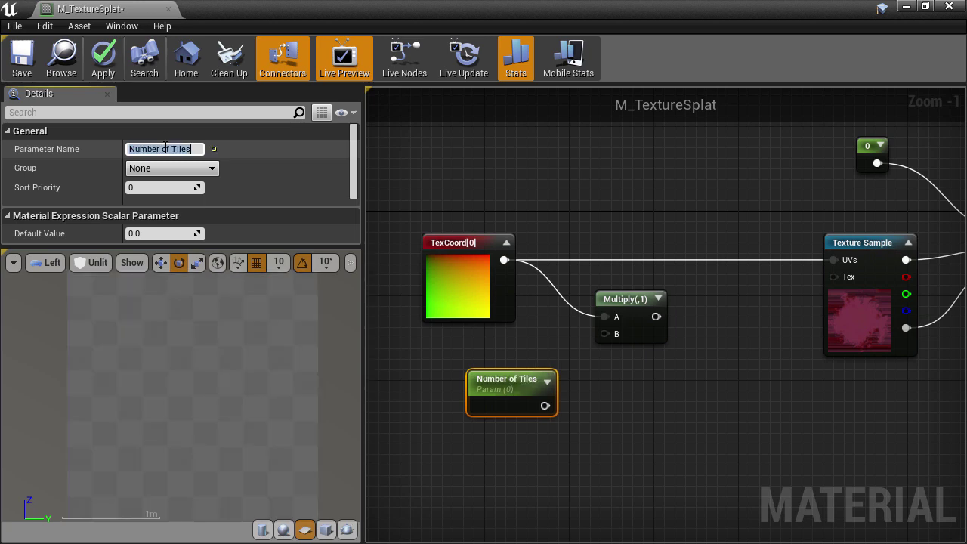
click(163, 233)
text(4)
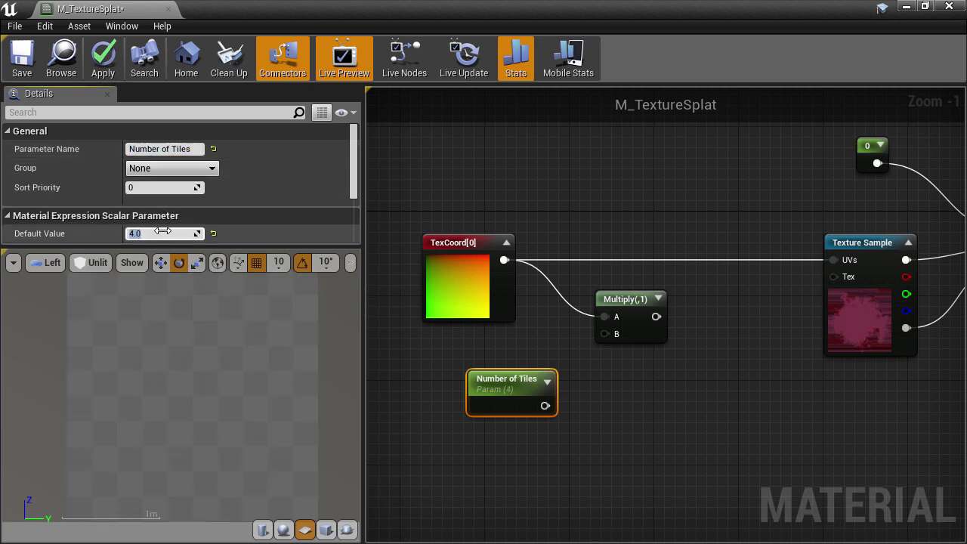
key(Return)
Wire Number of Tiles into Multiply's B, preview the Multiply, then feed it into the Texture Sample UVs
drag(547, 405, 603, 333)
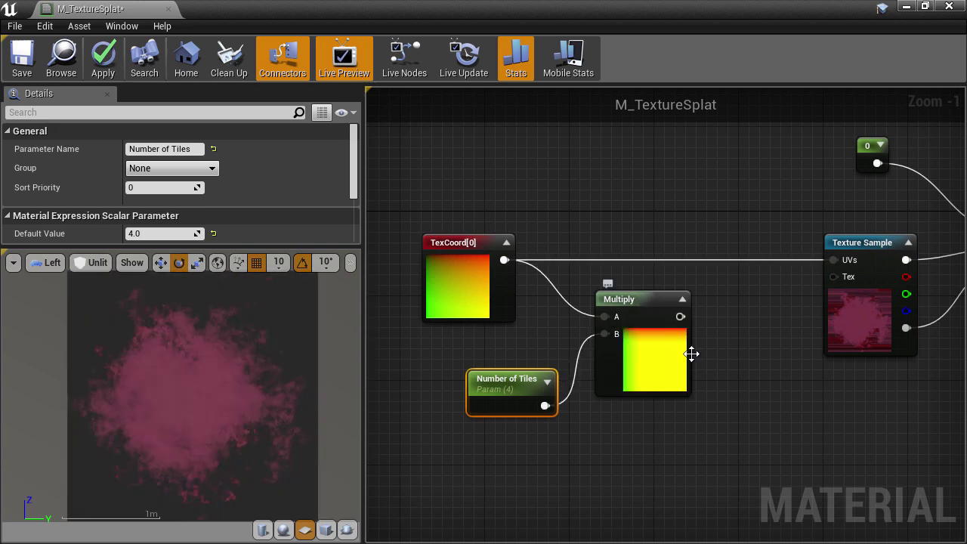
right_click(661, 353)
click(694, 127)
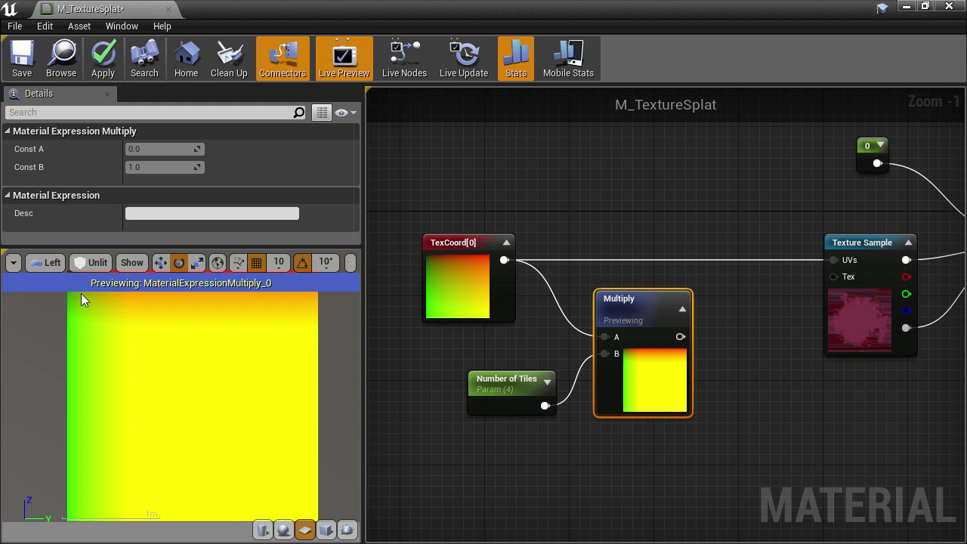
right_click(642, 396)
click(680, 163)
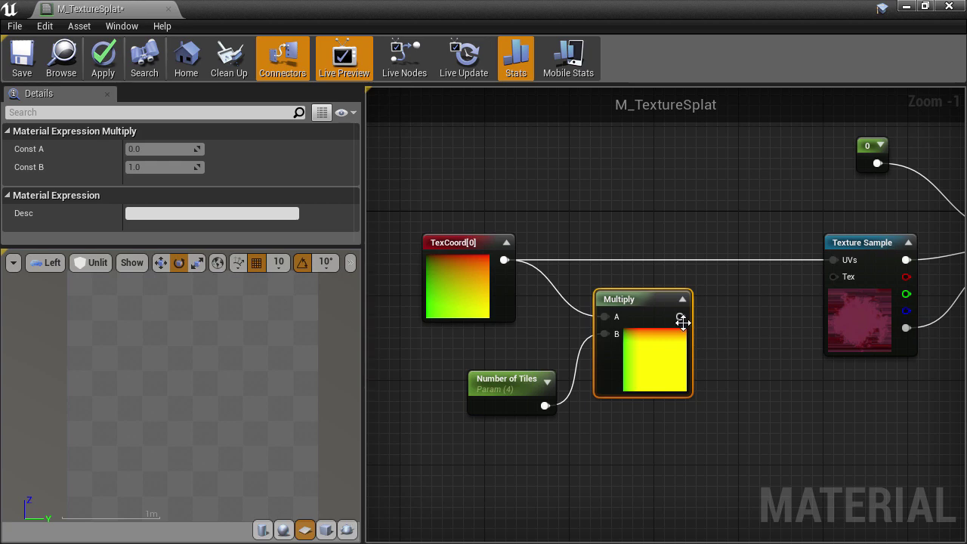
drag(680, 316, 838, 261)
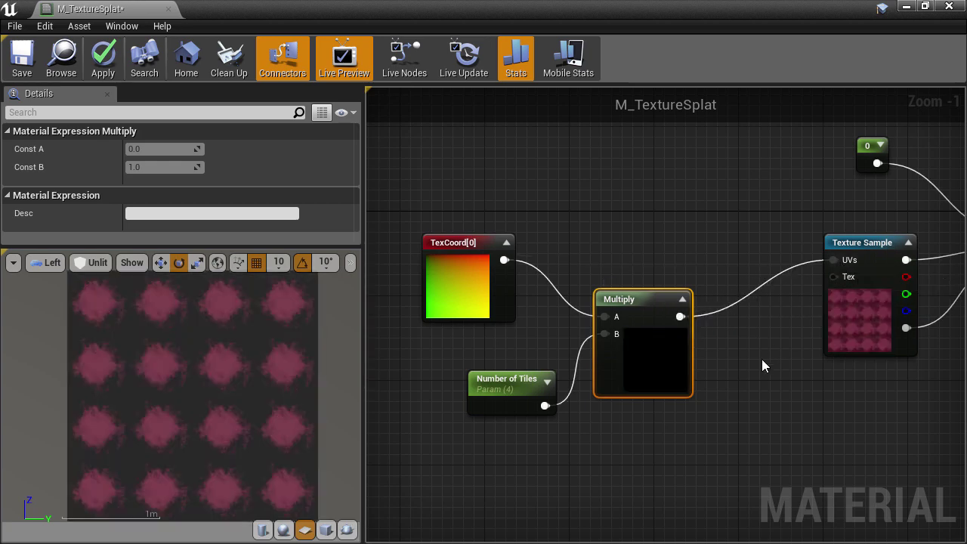
Move the TexCoord, Number of Tiles and Multiply nodes further left in the graph
drag(615, 340, 581, 294)
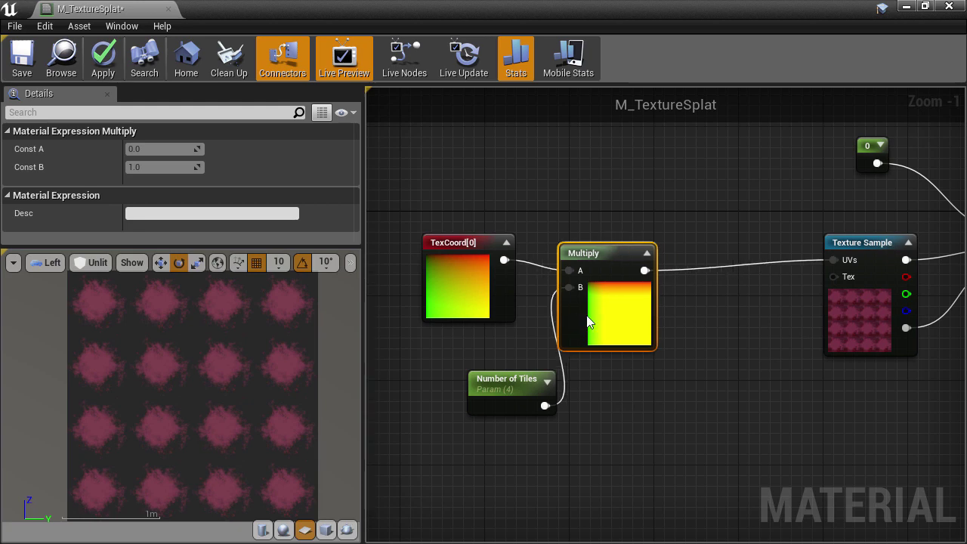
drag(502, 390, 453, 357)
drag(421, 195, 633, 455)
drag(591, 343, 431, 332)
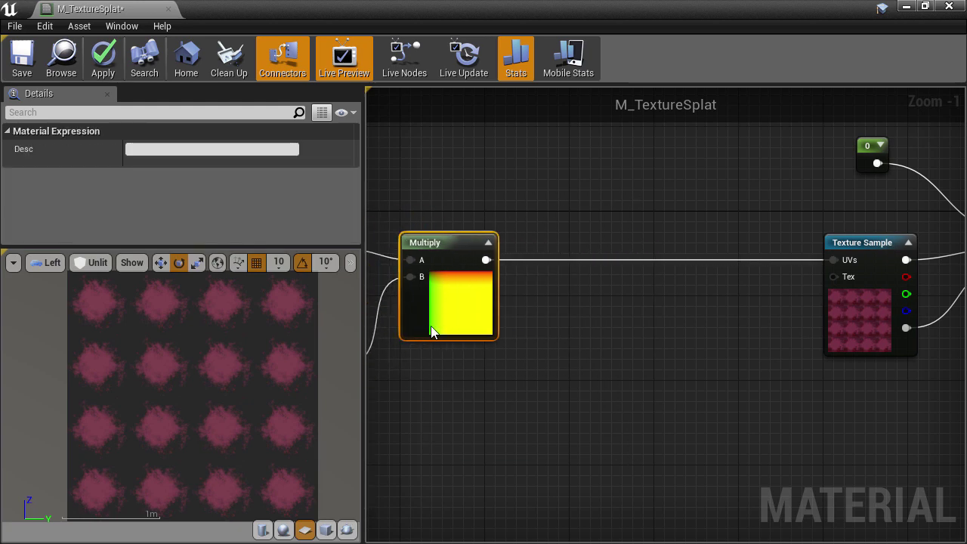
Add a Floor node taking the Multiply output and place it beside Multiply
right_click(562, 366)
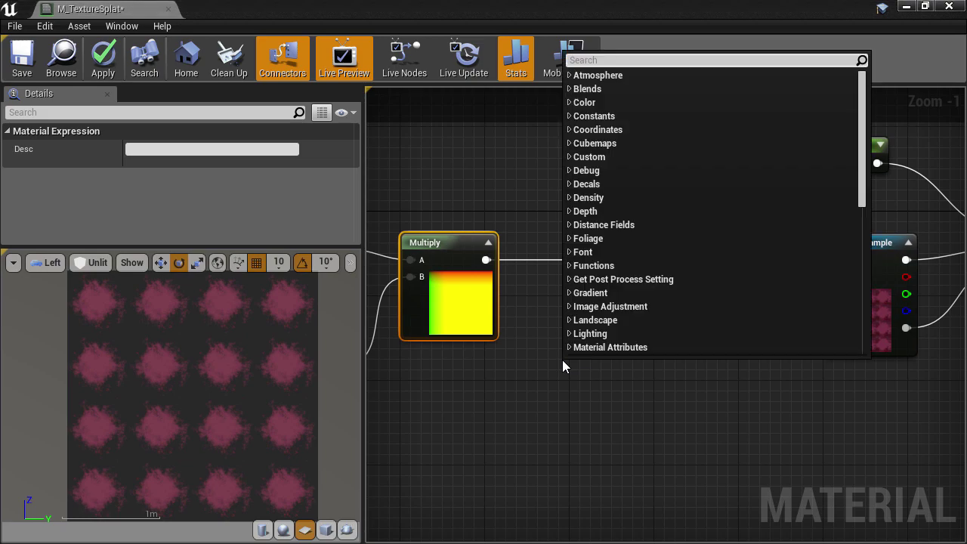
text(floor)
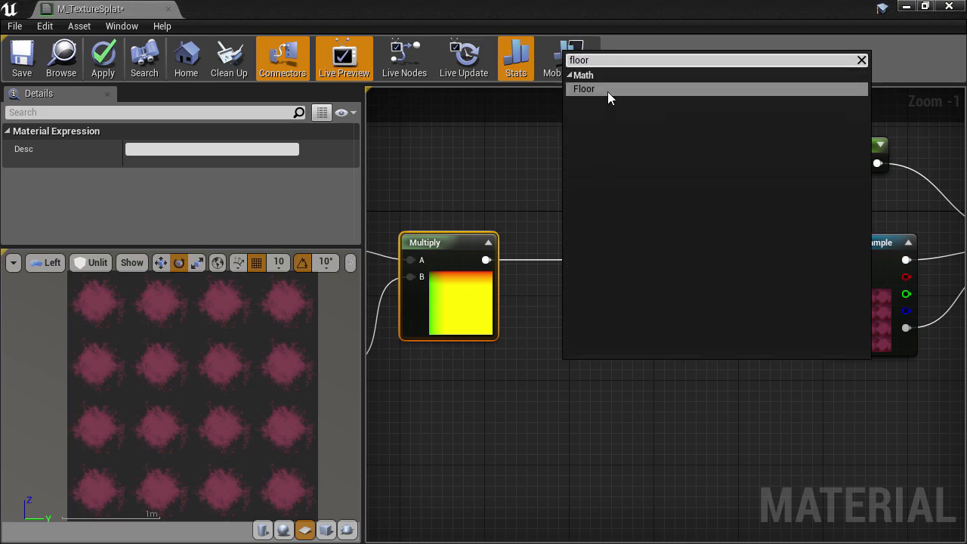
click(597, 89)
drag(485, 260, 572, 386)
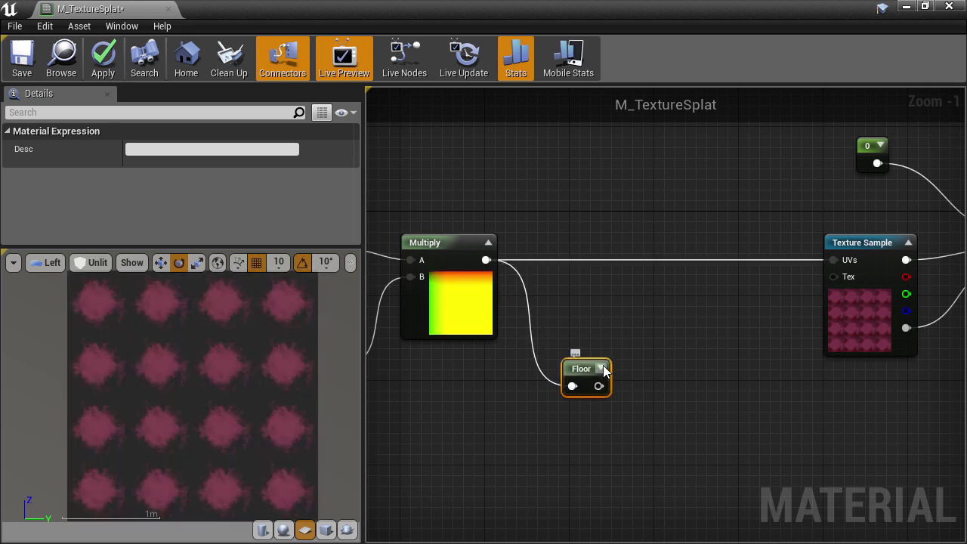
click(602, 368)
drag(602, 432, 574, 375)
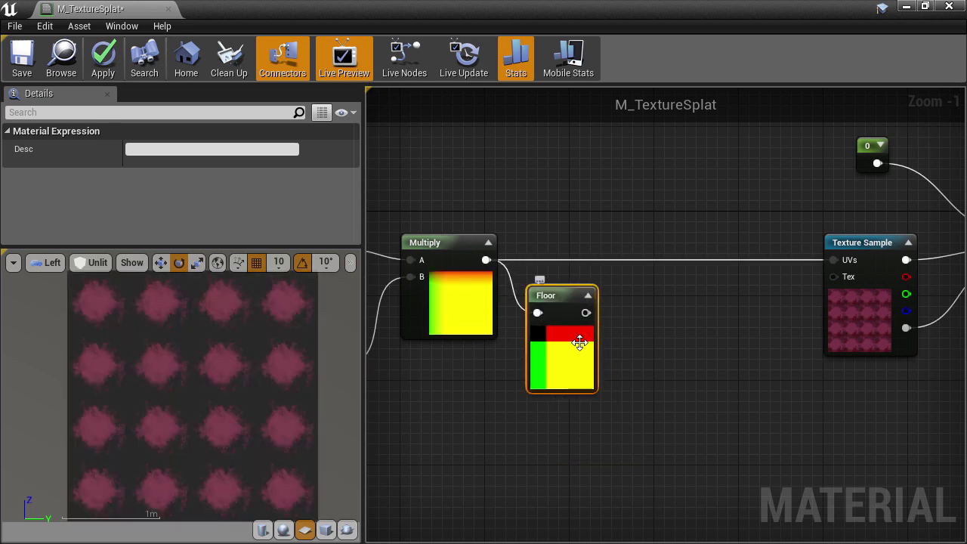
Add a Subtract node with the Multiply output in A and the Floor output in B
right_click(643, 213)
text(subtra)
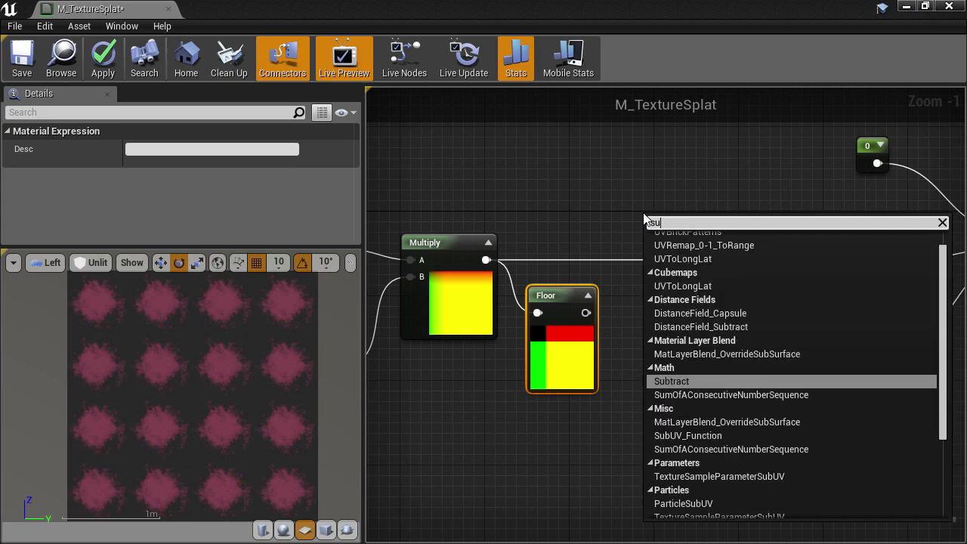
click(673, 278)
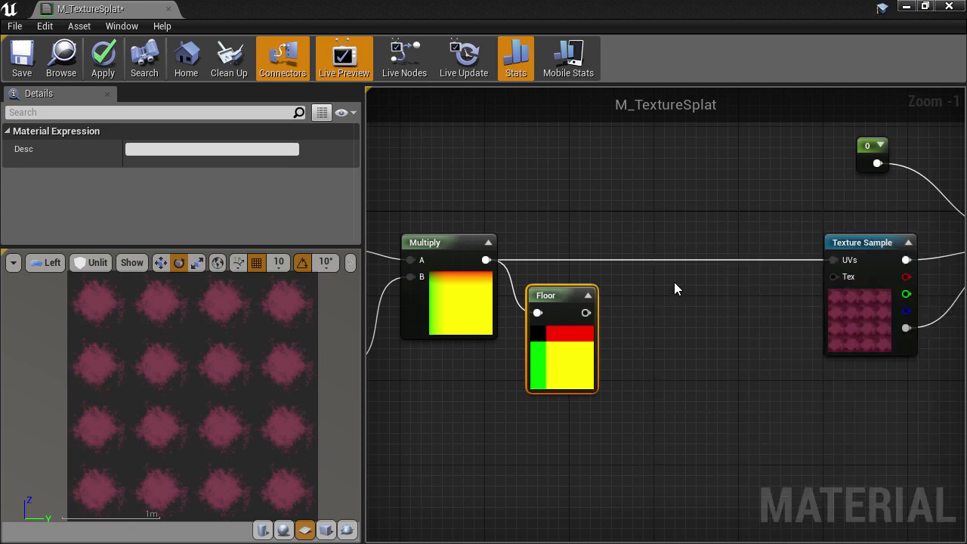
drag(665, 220, 668, 301)
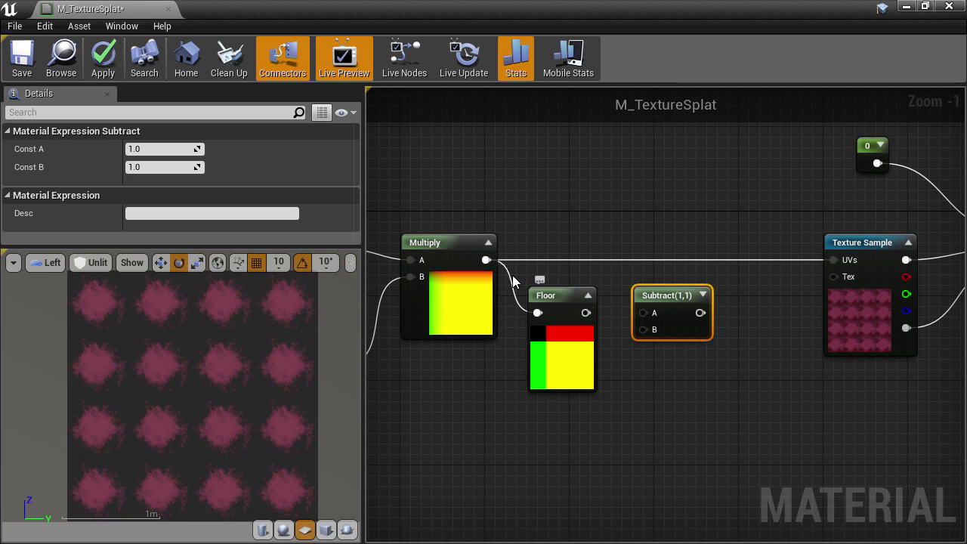
drag(486, 260, 646, 313)
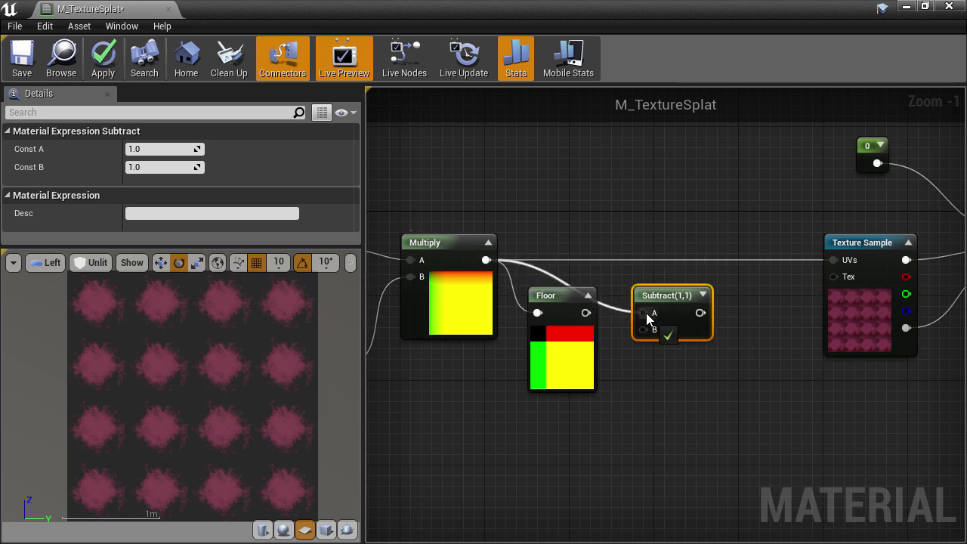
drag(562, 358, 549, 379)
drag(576, 333, 644, 330)
click(696, 295)
Preview the Subtract node's output and enlarge the material preview panel
right_click(702, 348)
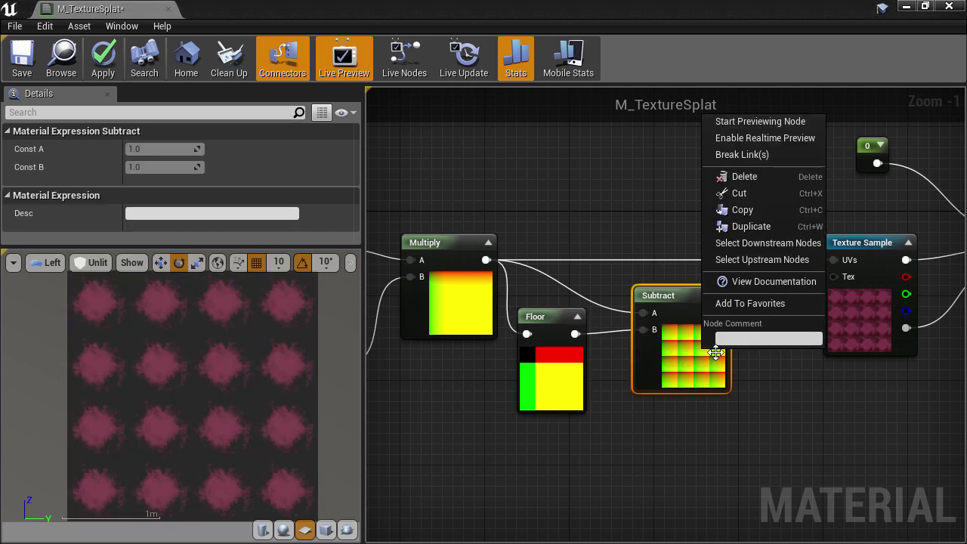
click(733, 130)
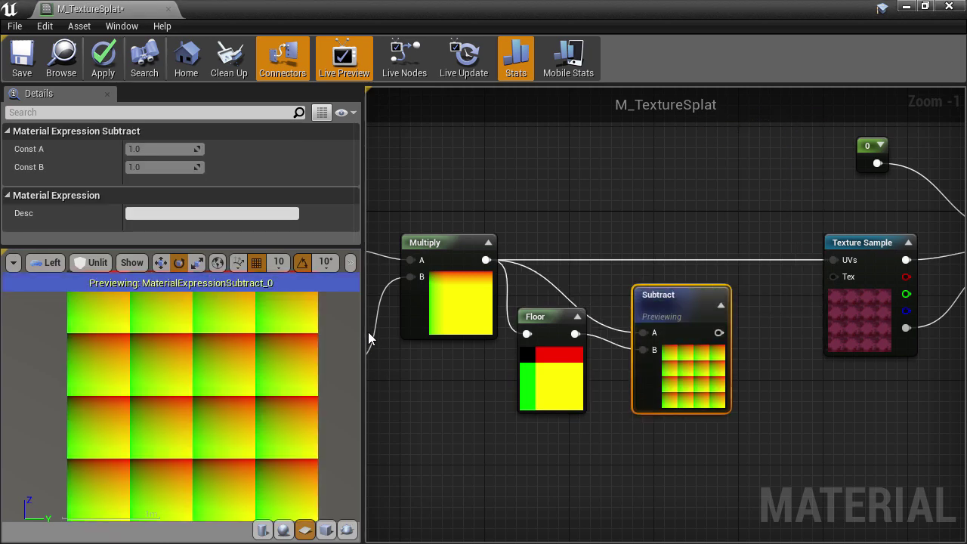
drag(363, 330, 417, 329)
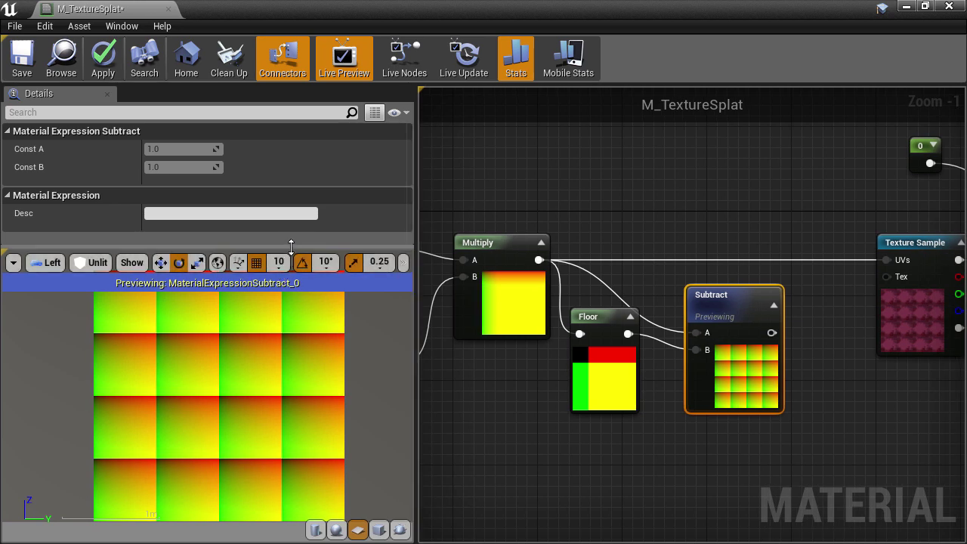
drag(288, 248, 287, 203)
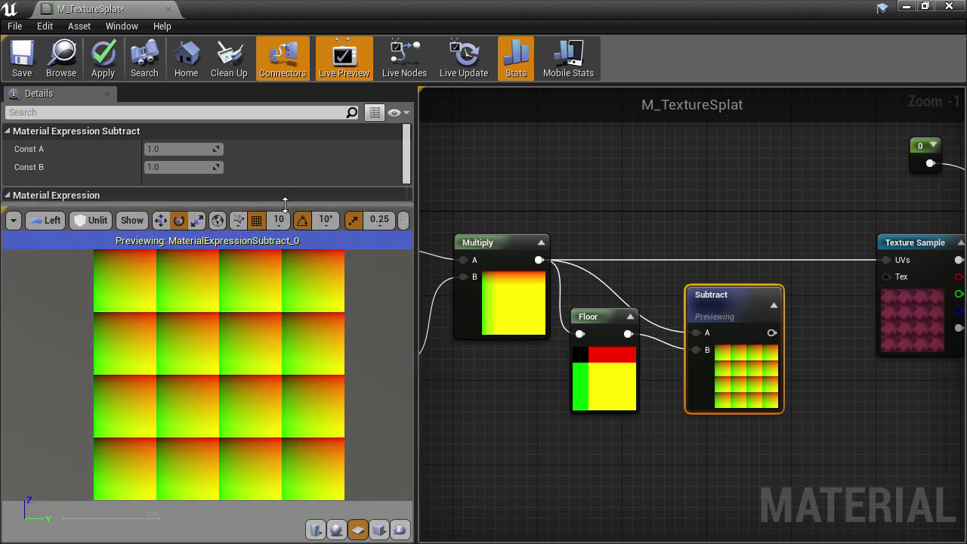
right_drag(270, 269, 275, 331)
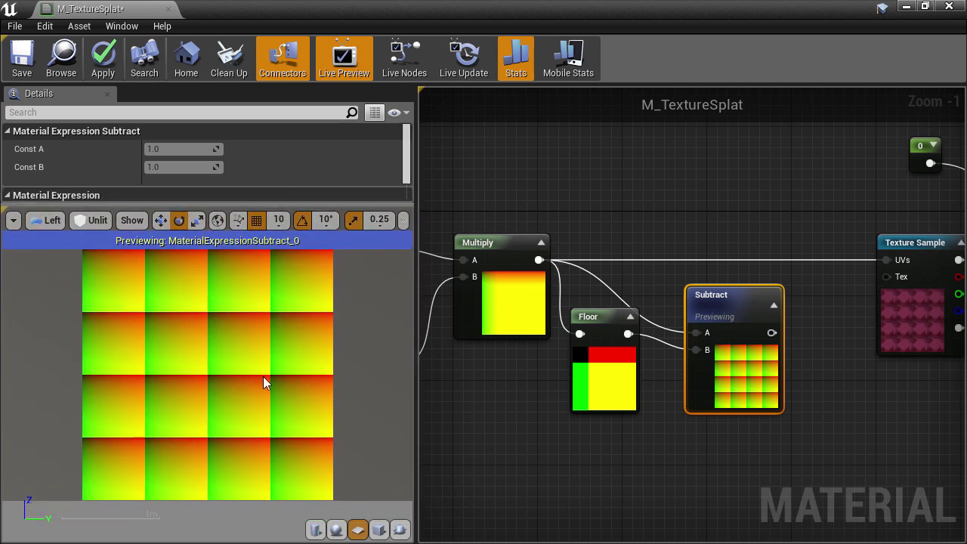
Connect the Subtract output to the Texture Sample UVs and stop previewing the Subtract node
right_drag(801, 328, 618, 361)
drag(588, 366, 704, 294)
right_click(550, 387)
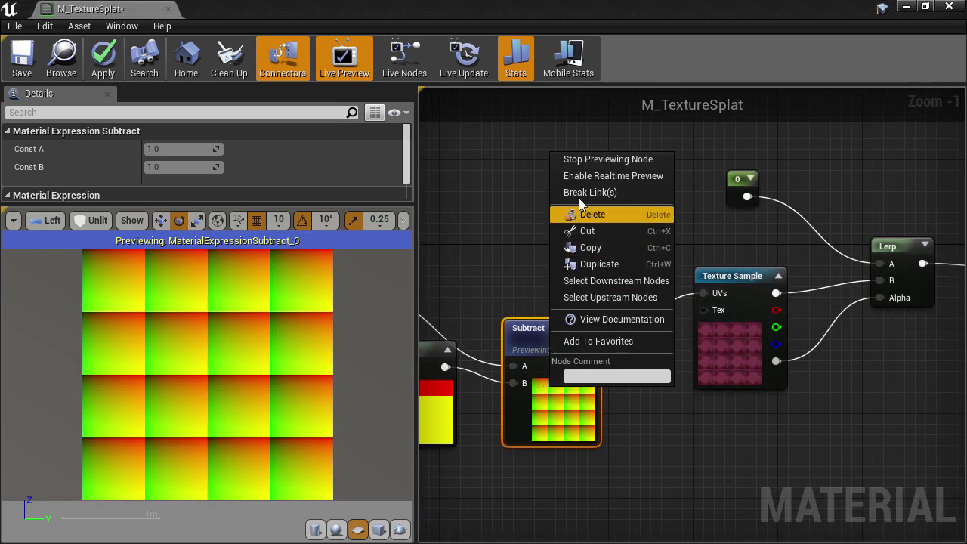
click(585, 164)
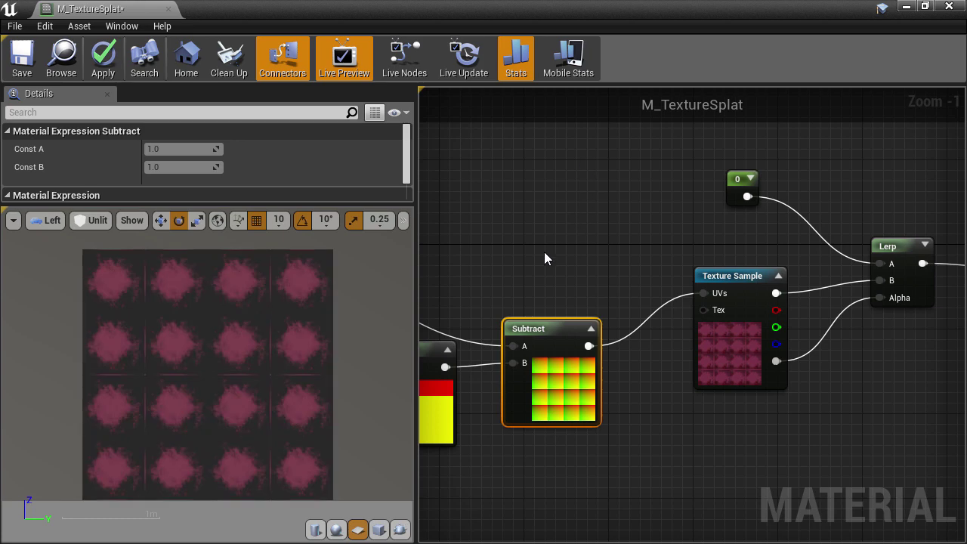
right_drag(516, 281, 693, 156)
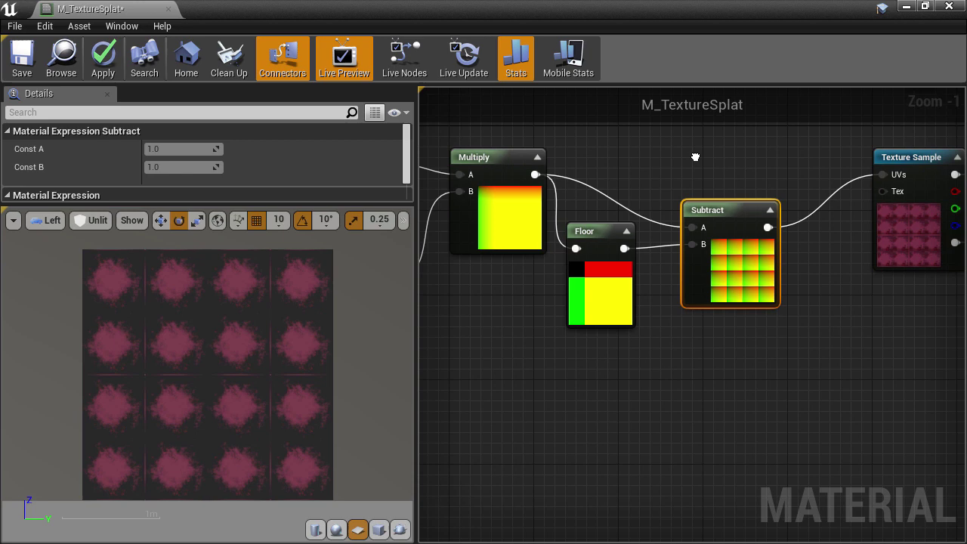
click(601, 286)
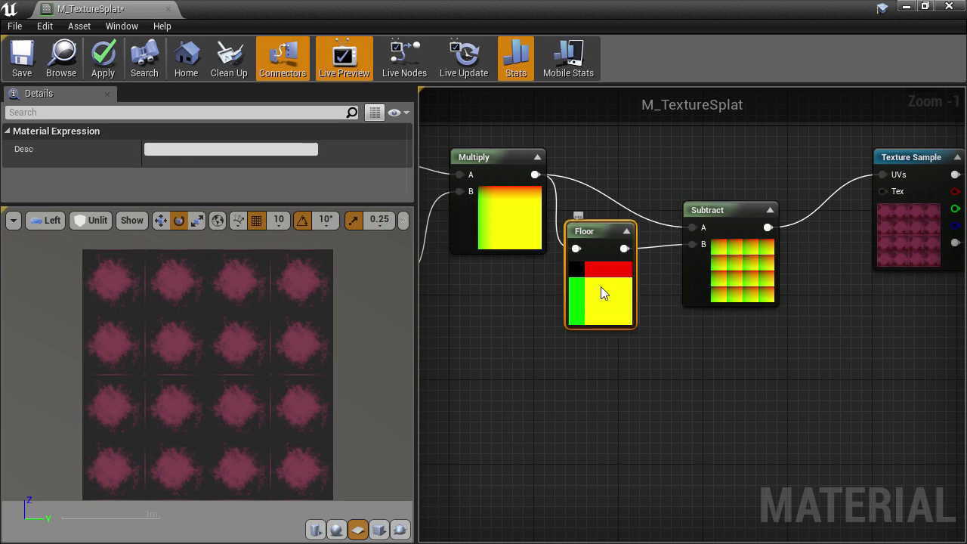